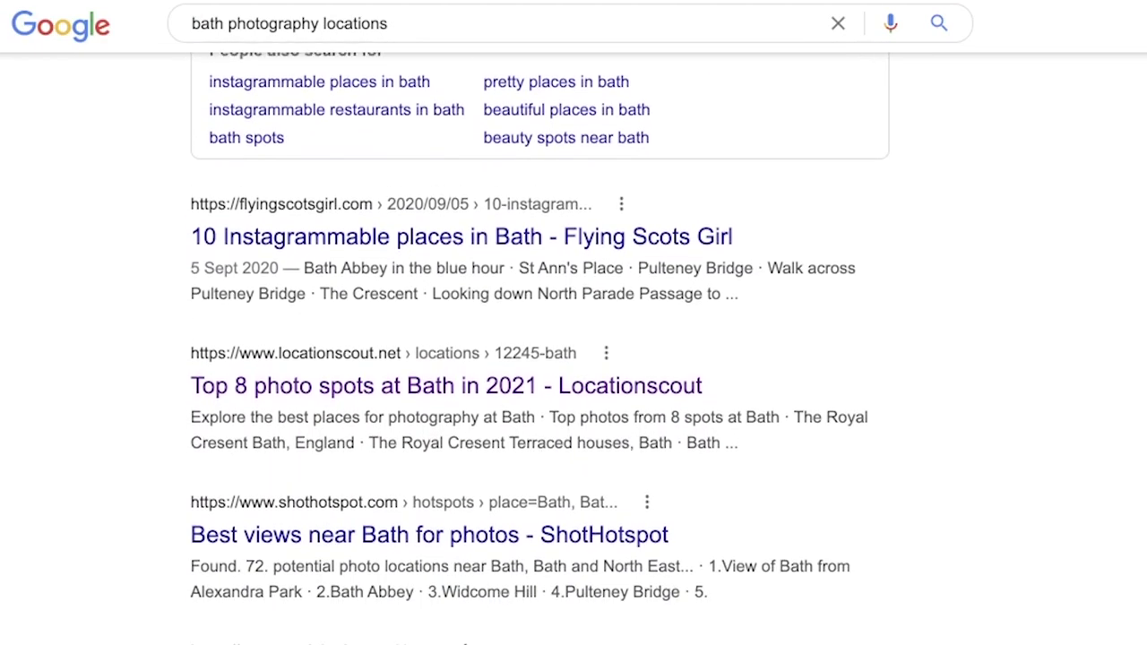
- Scroll the Explore With Ed article down to Pulteney Bridge and its Grand Parade viewpoint photos
scroll(574, 359, down, 4)
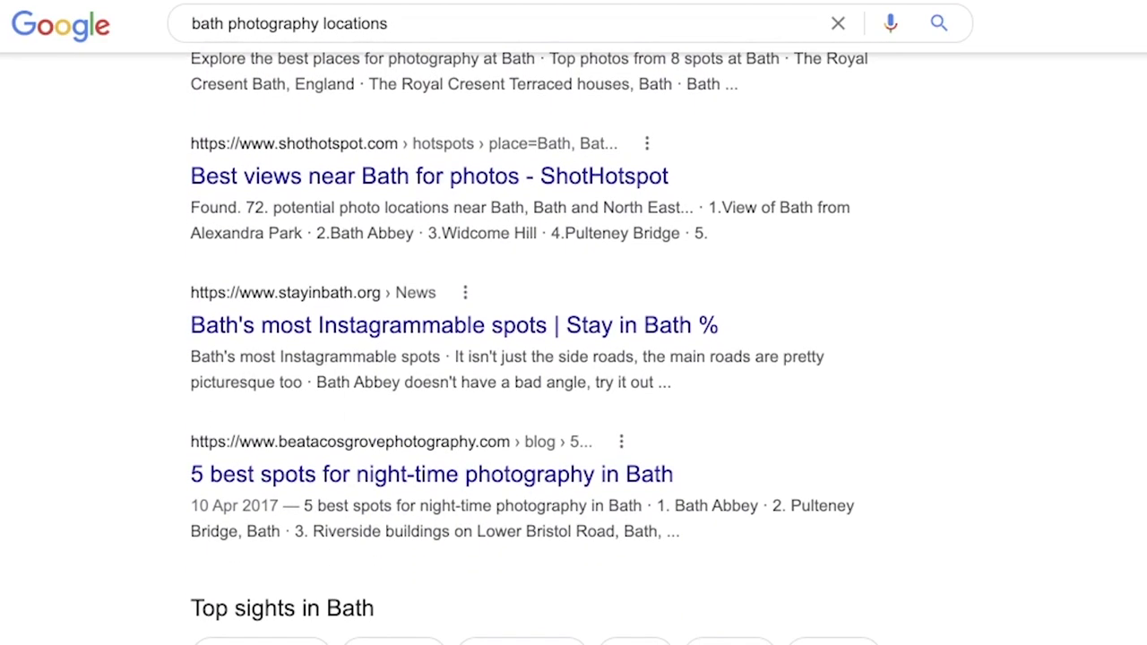
scroll(478, 143, down, 5)
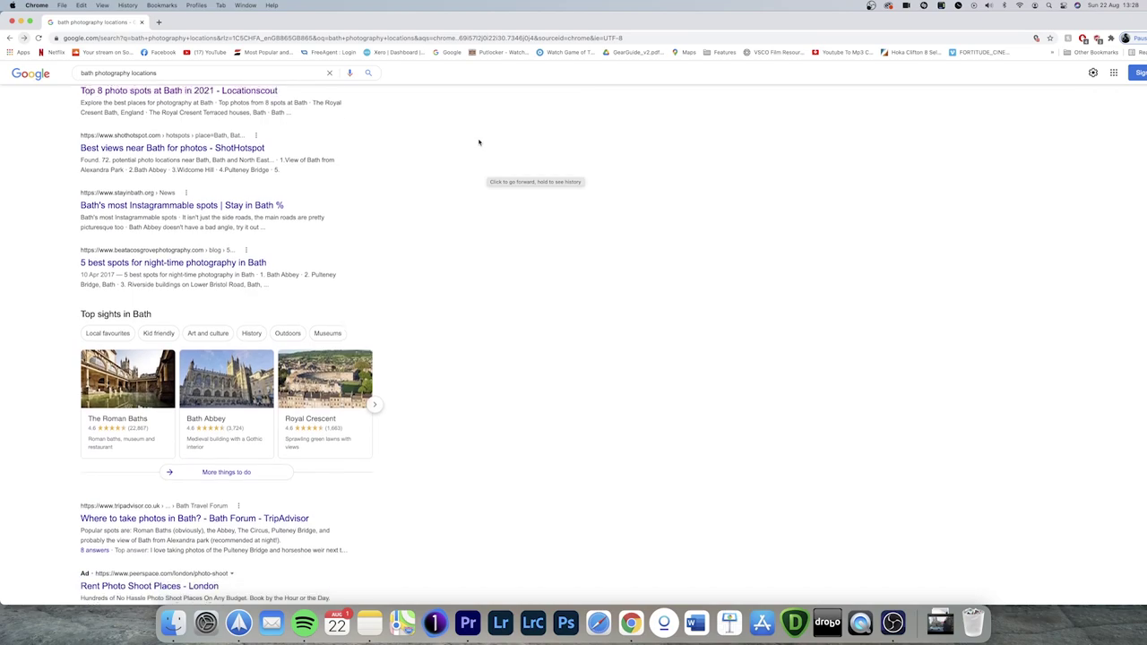
scroll(479, 142, down, 1)
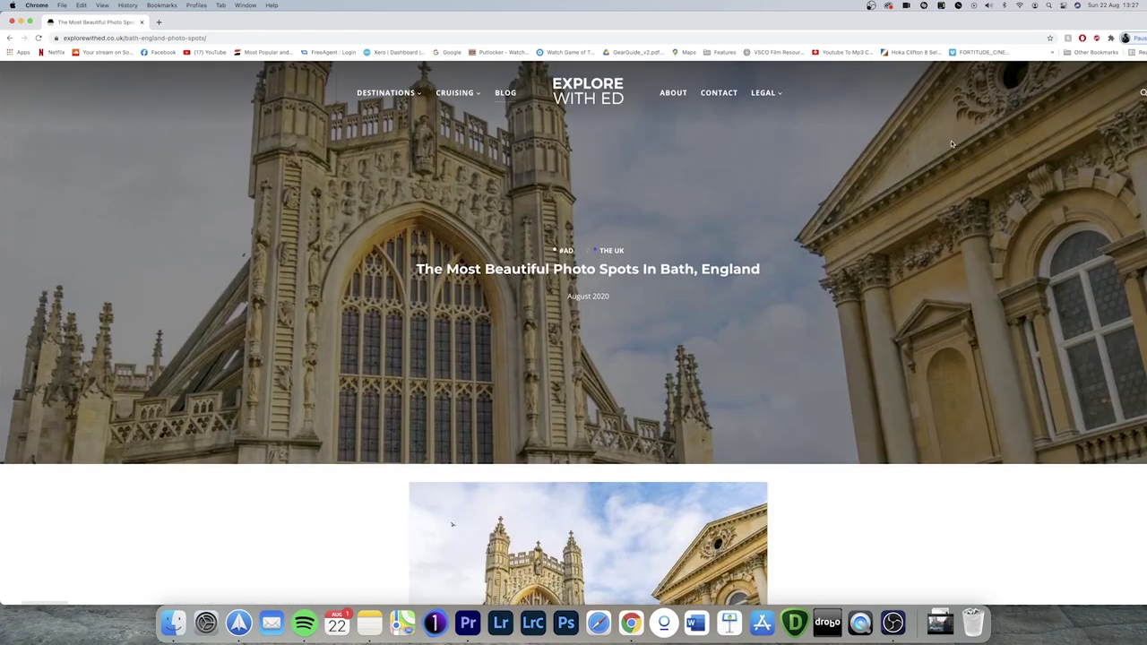
scroll(951, 143, down, 3)
scroll(951, 143, down, 4)
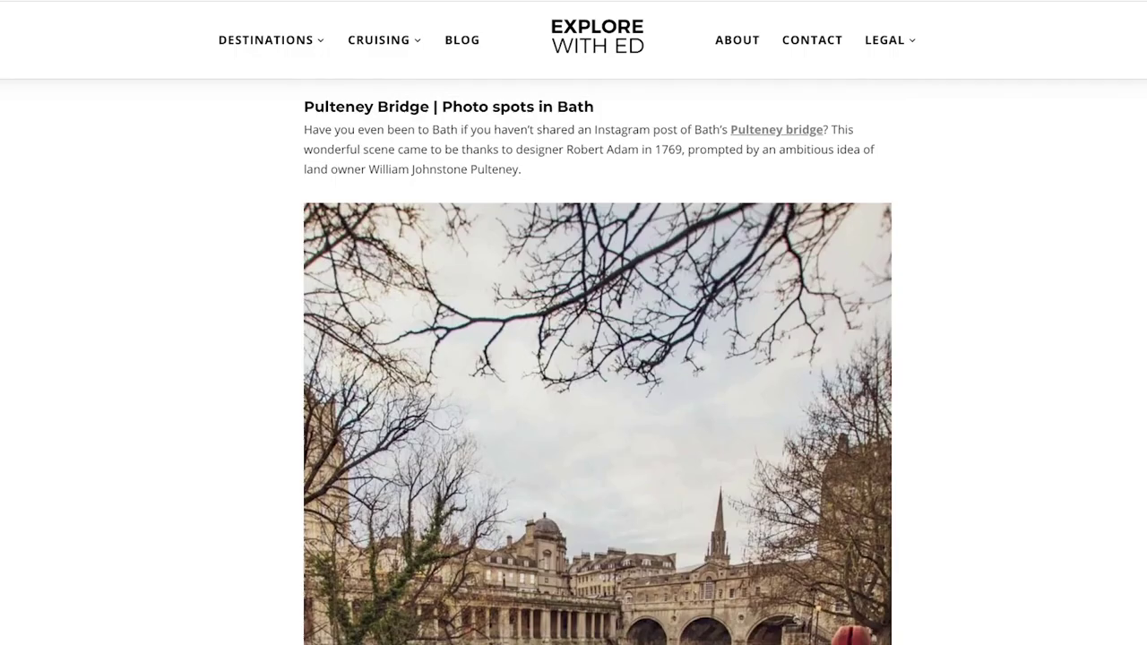
scroll(597, 362, down, 3)
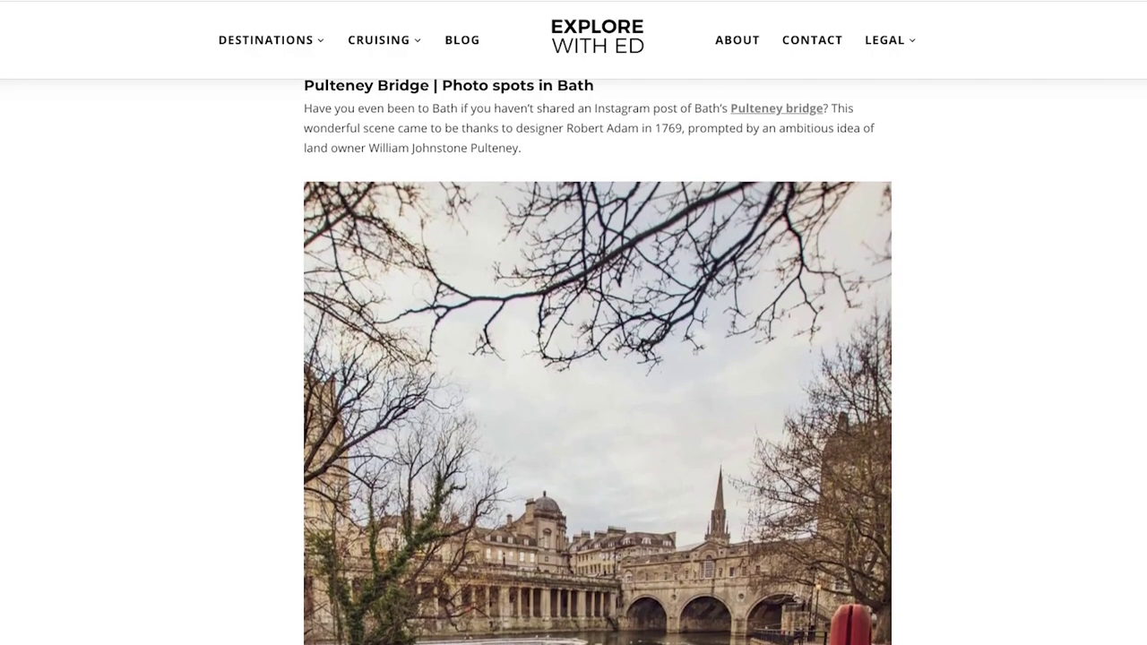
scroll(597, 362, down, 5)
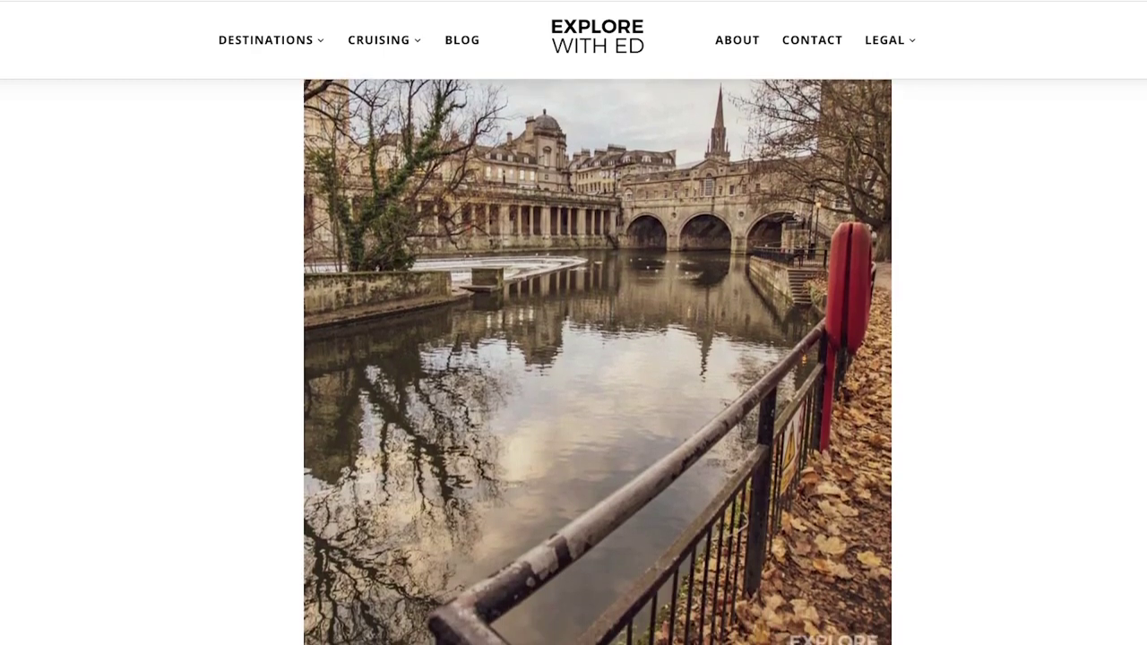
scroll(598, 362, down, 4)
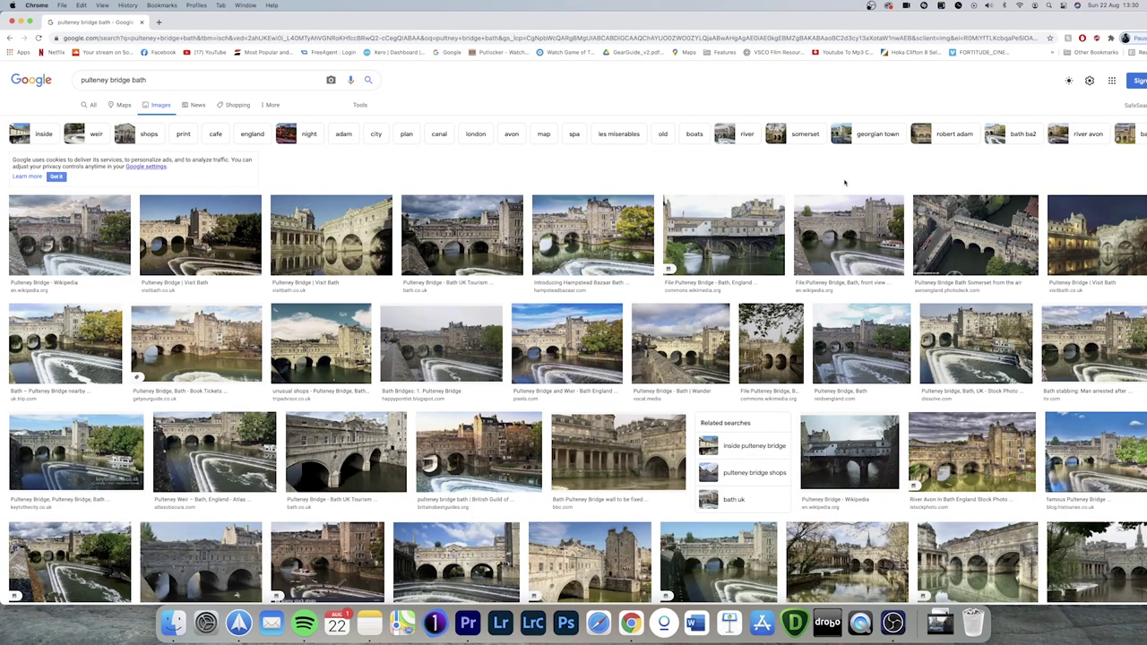
- Preview the 'Pulteney Bridge and Wier' photo in the image results
scroll(844, 182, down, 2)
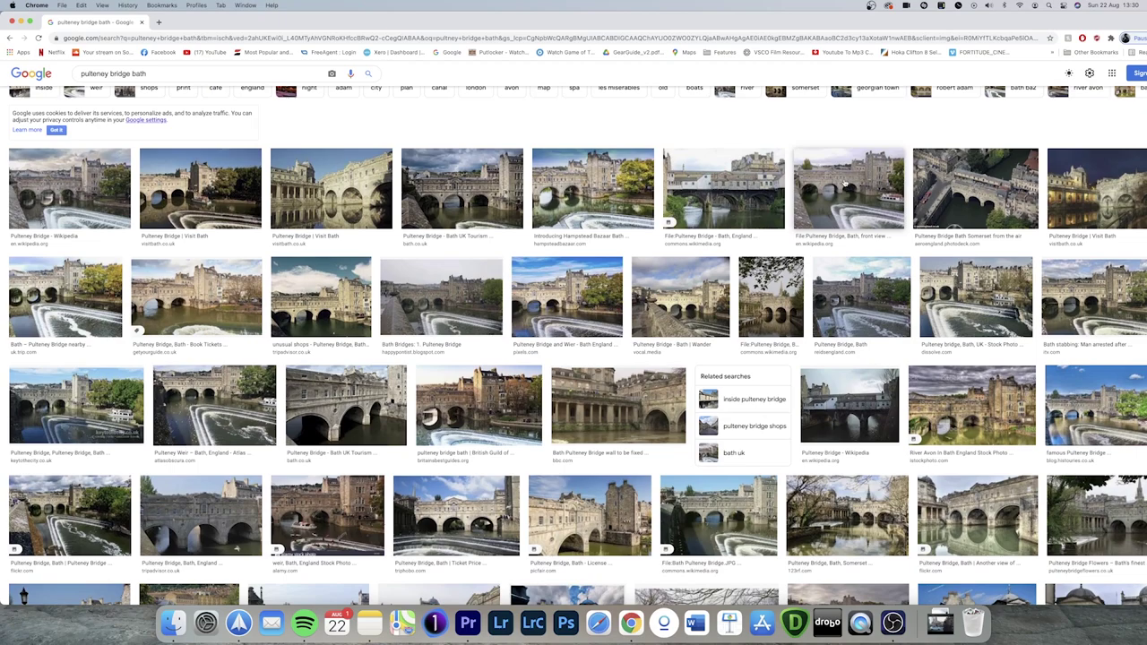
scroll(844, 183, down, 1)
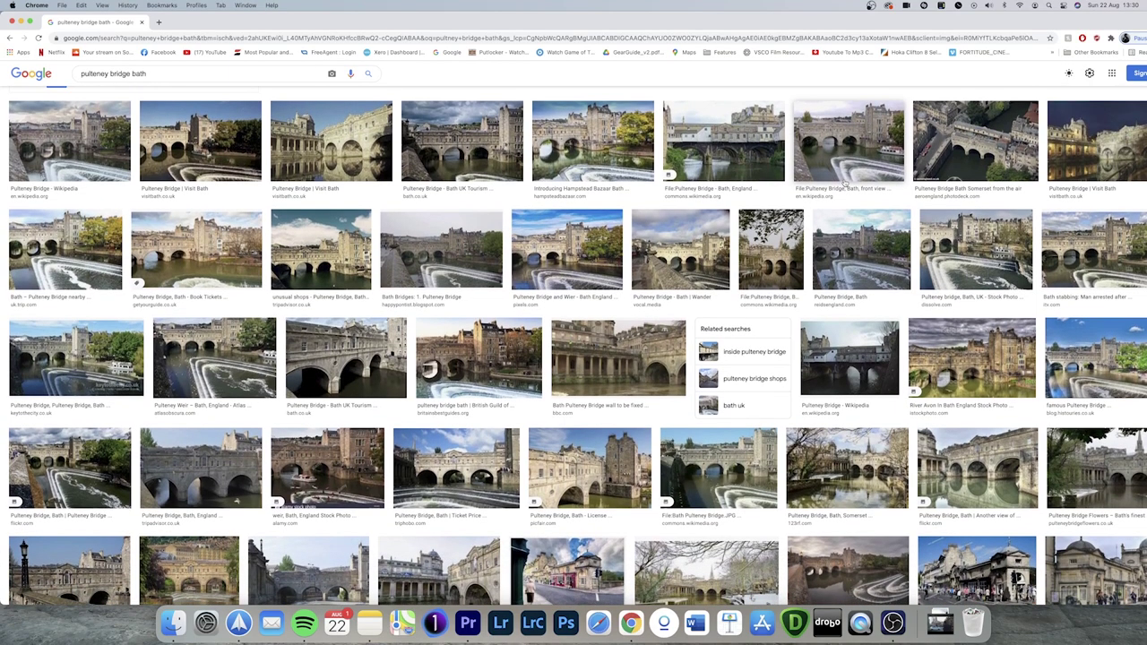
scroll(844, 182, down, 1)
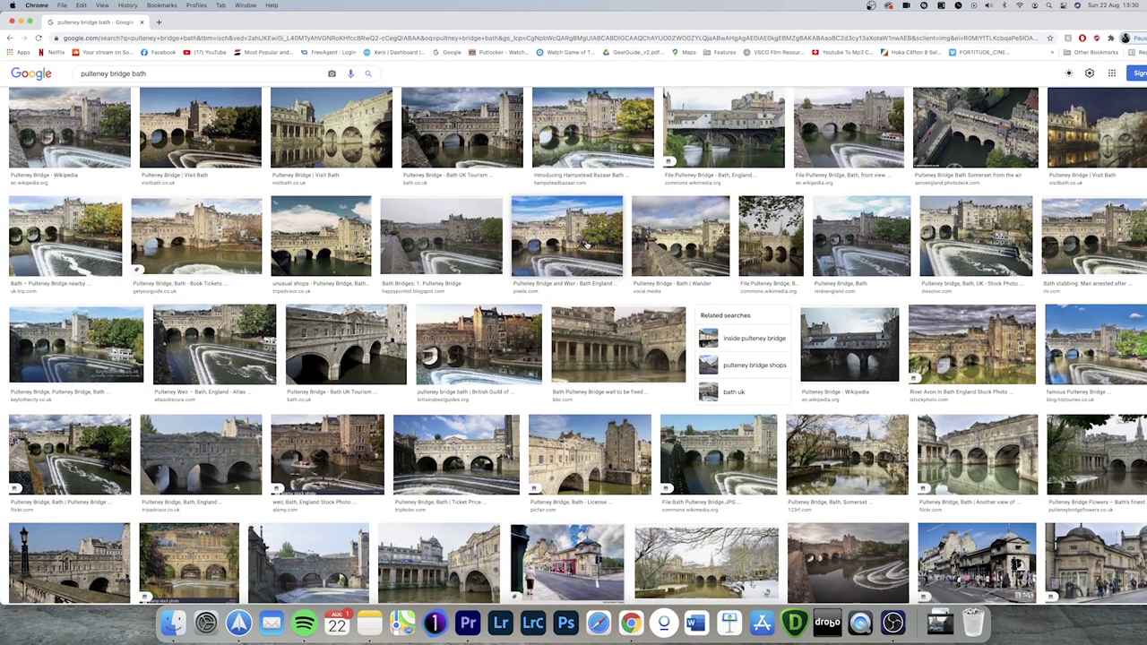
click(587, 244)
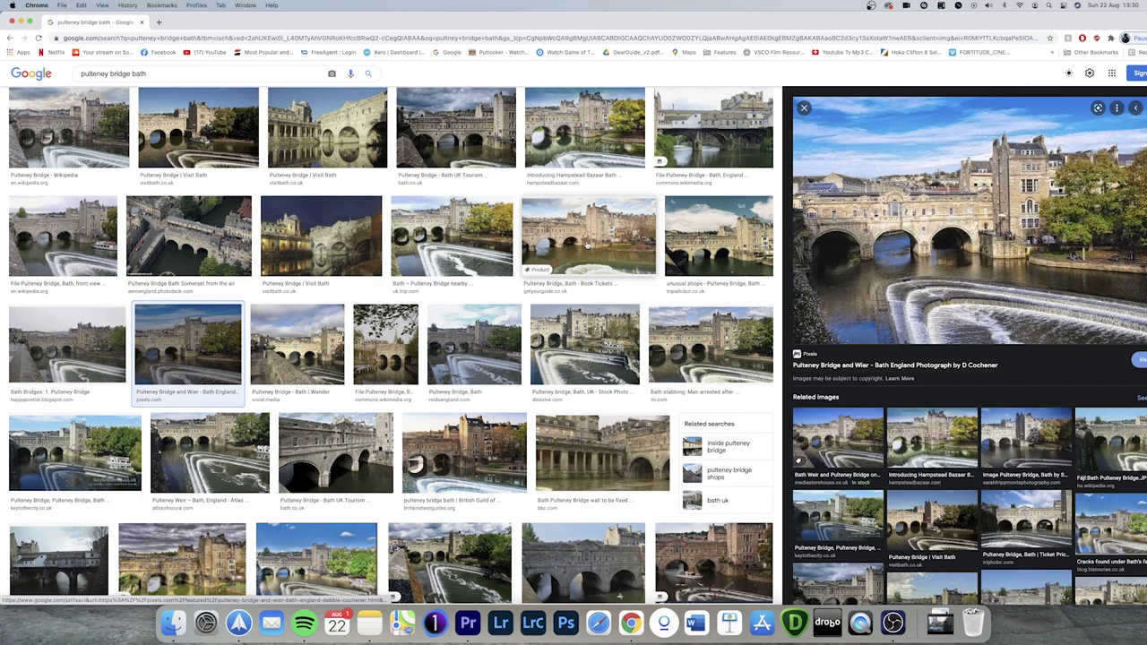
scroll(587, 243, down, 3)
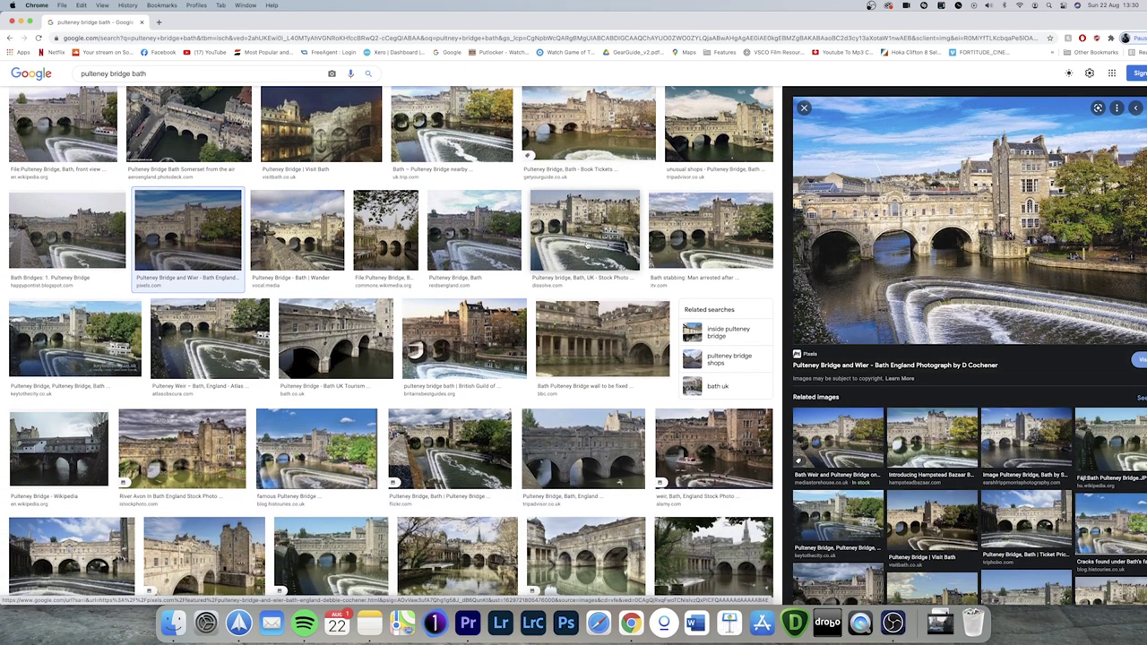
scroll(343, 231, up, 5)
- Preview the 'Visit Bath' Pulteney Bridge photo, then show St Michael's Mount image results
click(343, 231)
scroll(344, 231, down, 3)
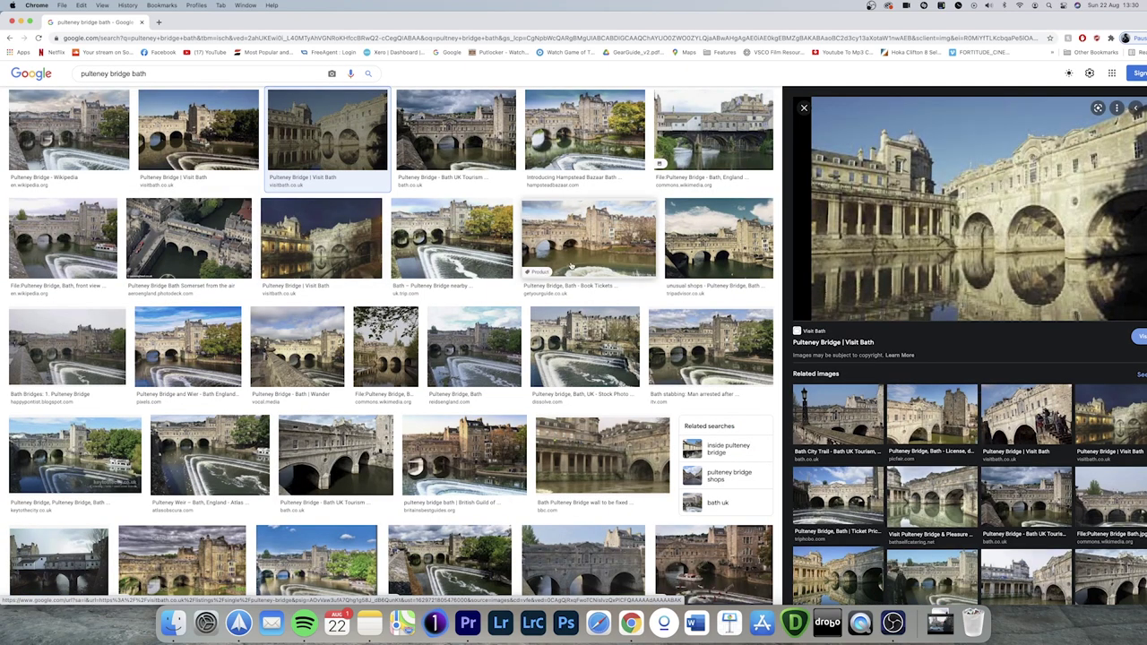
scroll(572, 267, down, 1)
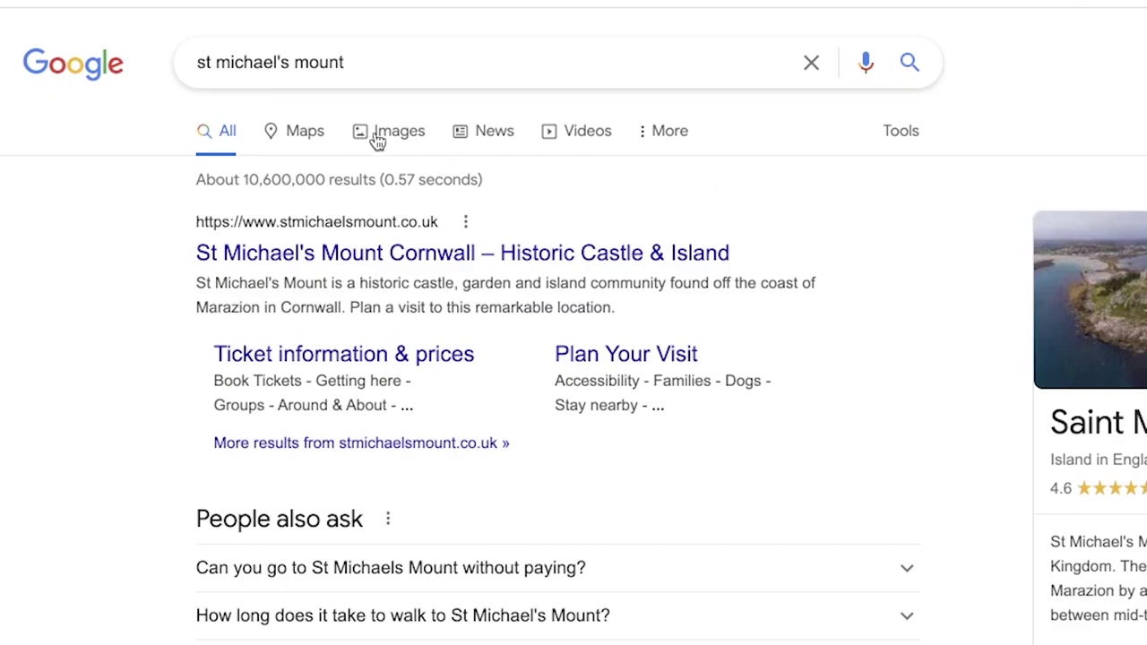
click(378, 140)
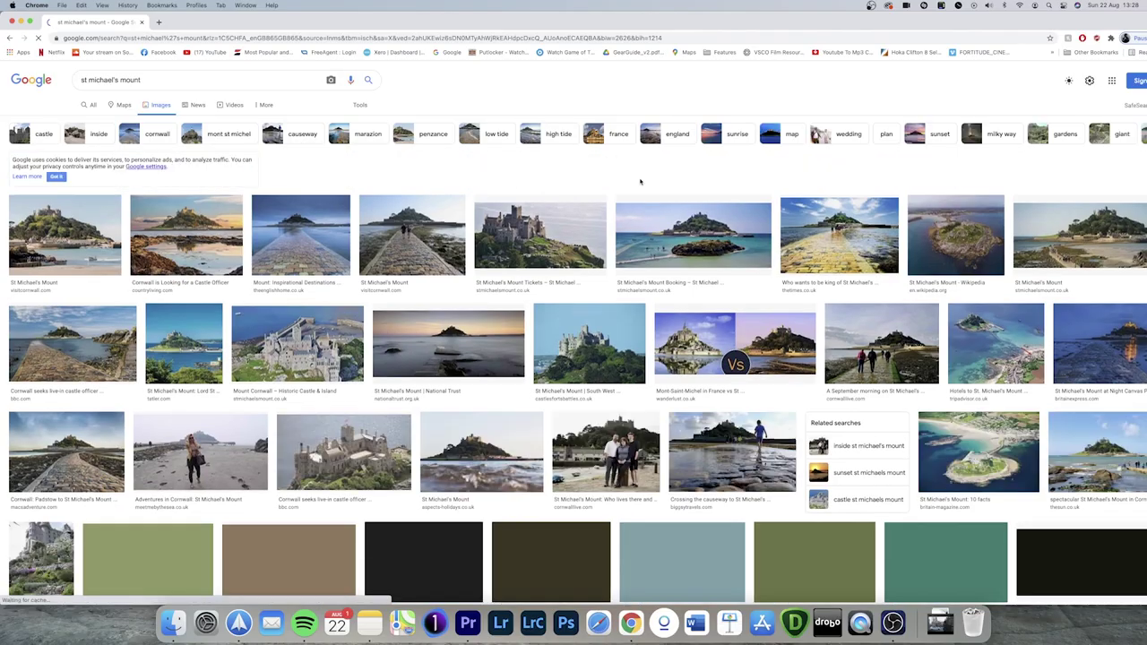
scroll(641, 180, down, 2)
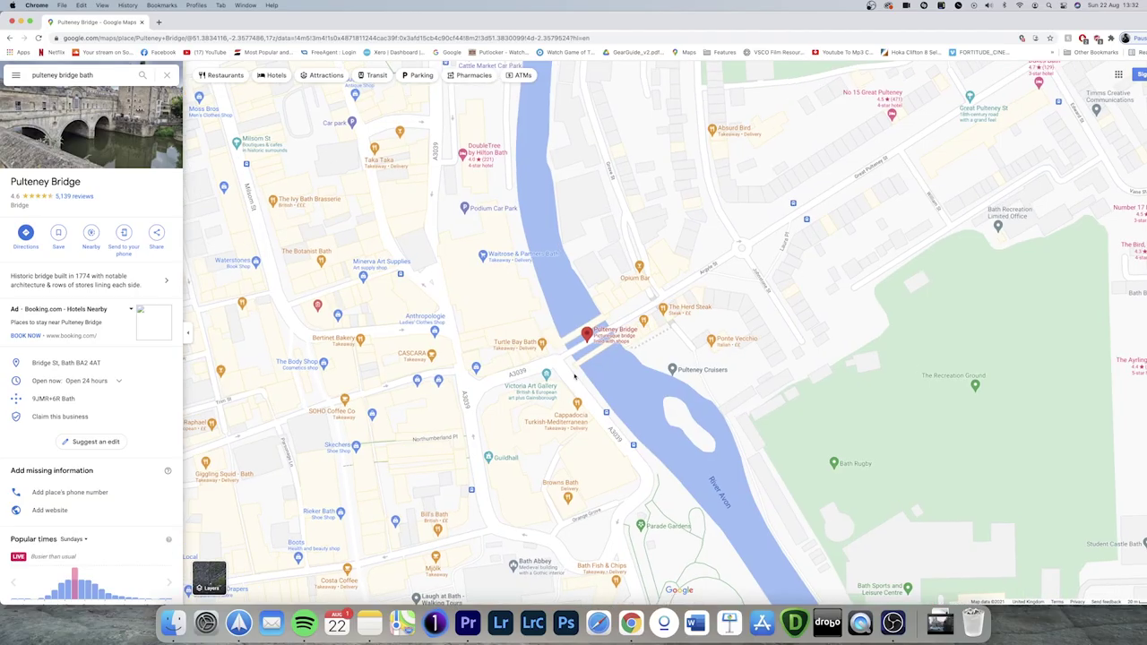
- Set the Pulteney Bridge map to Satellite, pan around the bridge and weir, and enable Street View coverage
scroll(575, 376, up, 5)
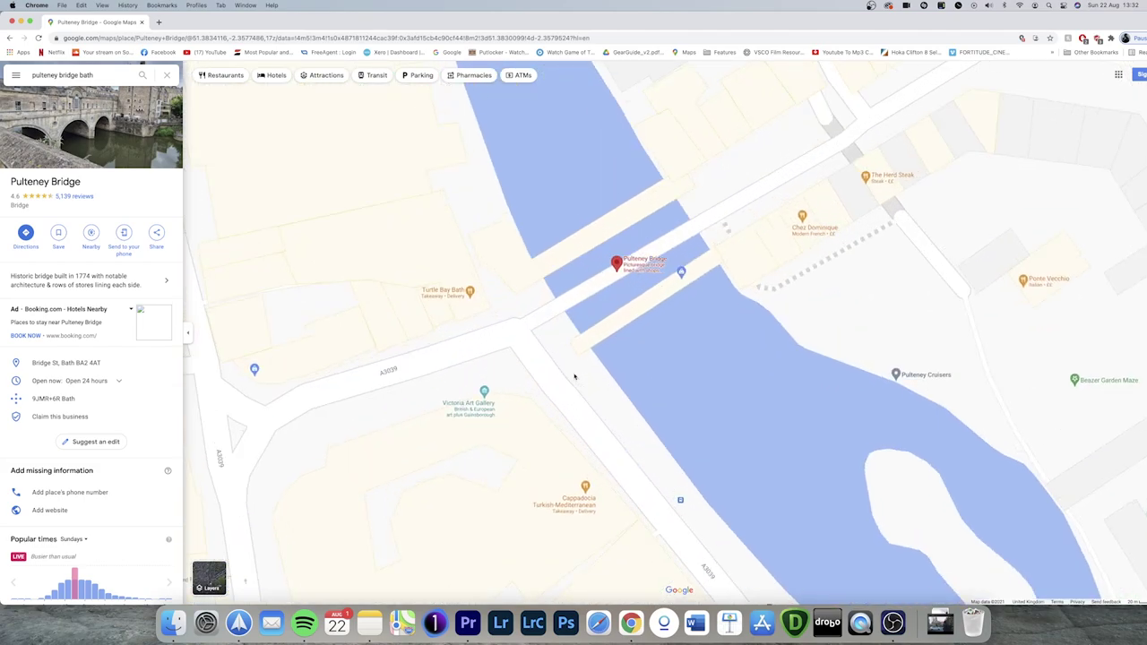
mouse_move(219, 576)
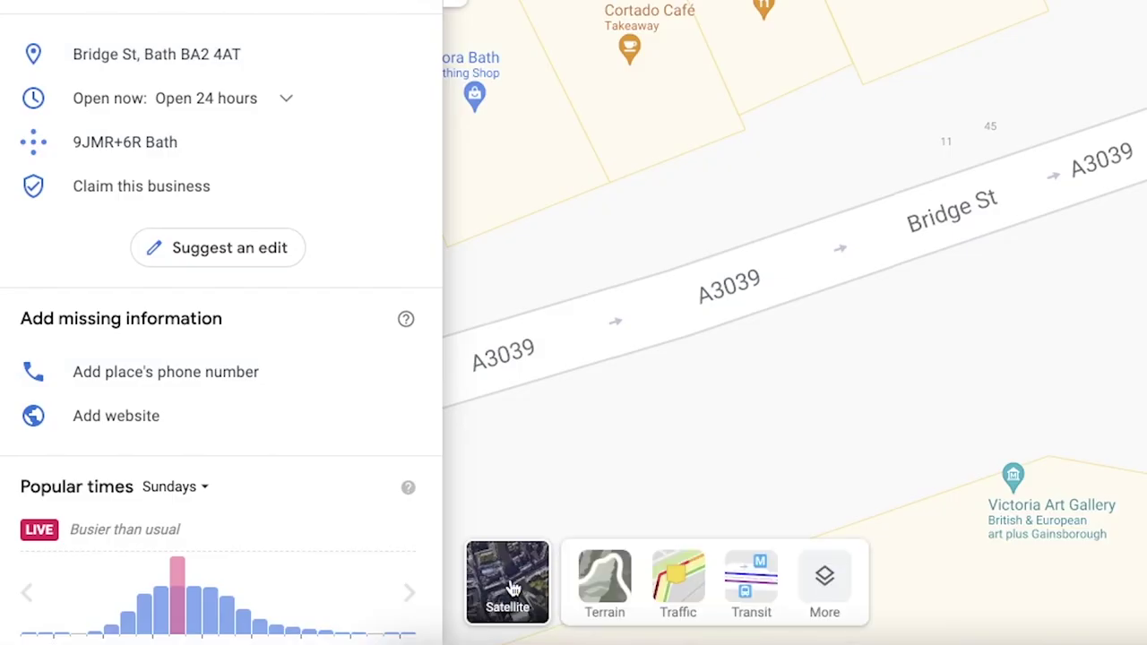
click(824, 579)
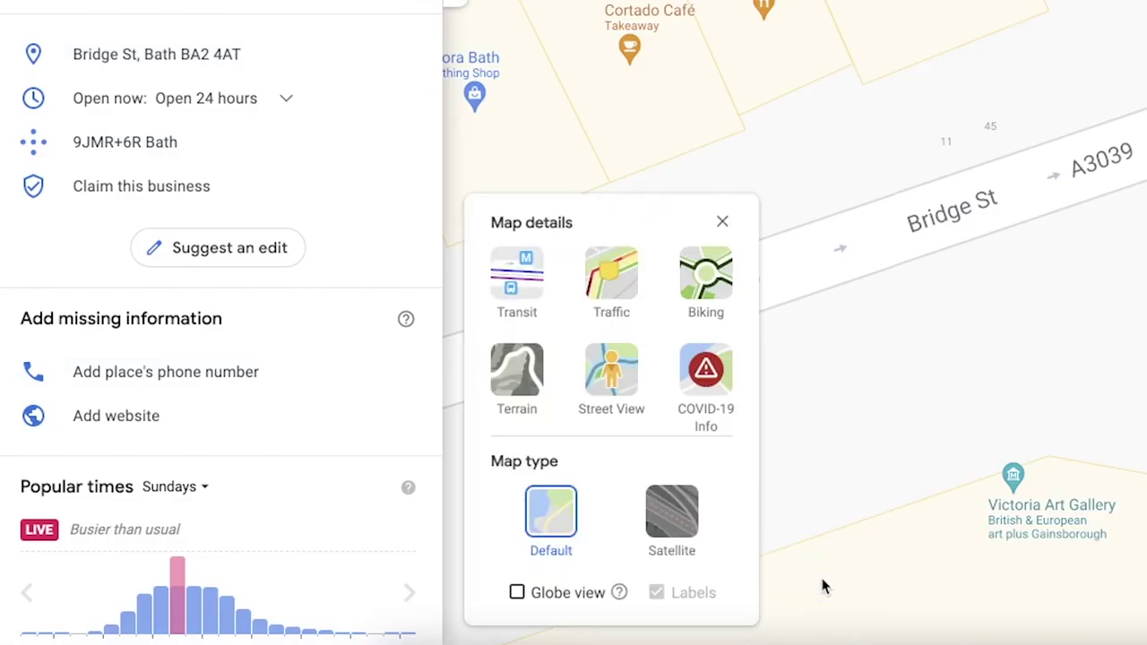
click(674, 530)
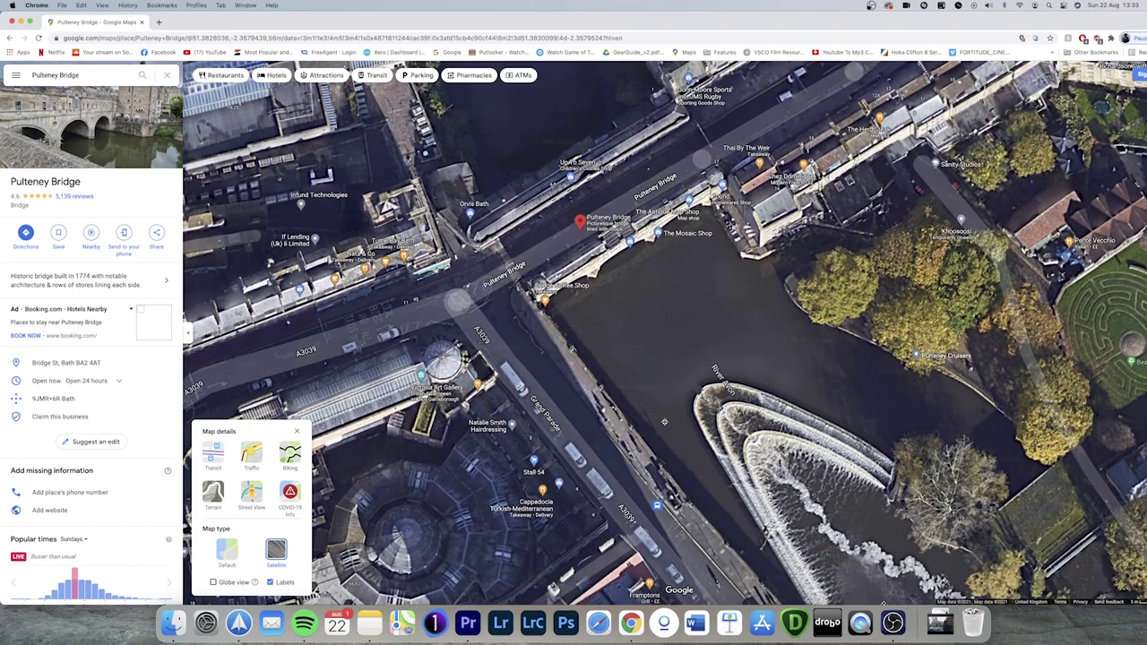
drag(664, 422, 536, 292)
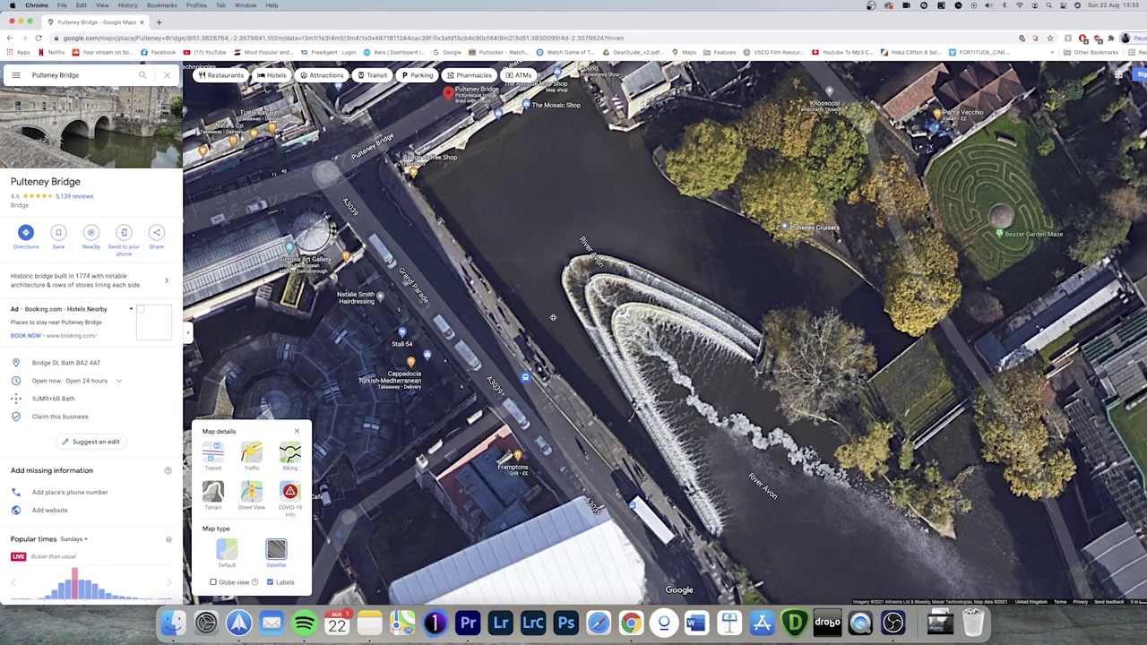
scroll(565, 352, down, 2)
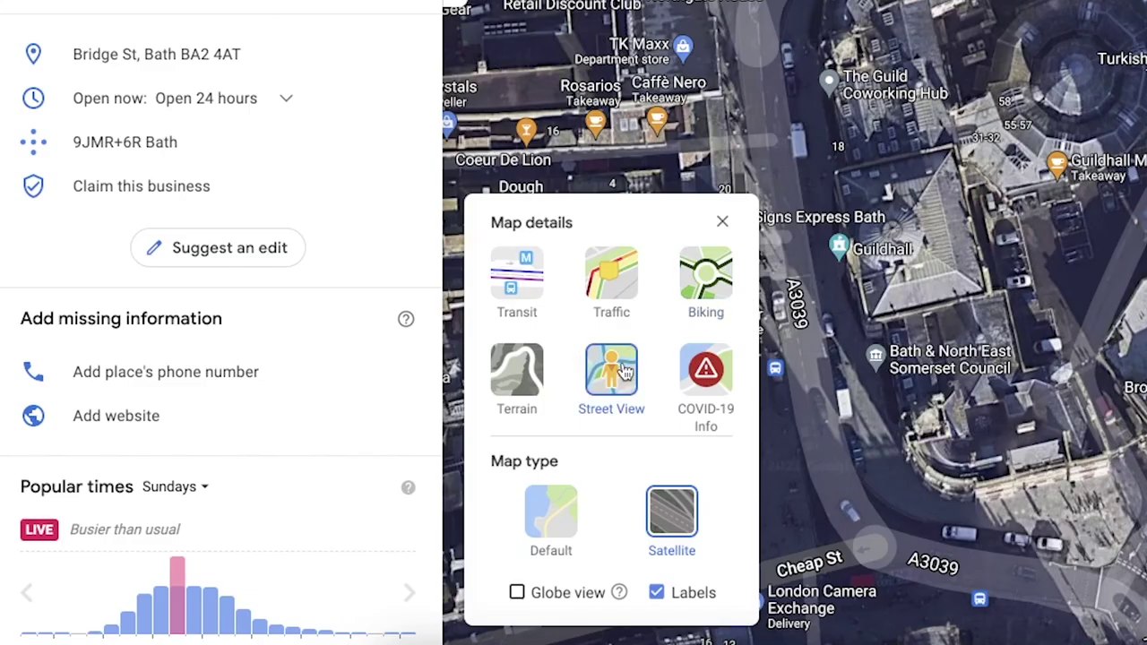
click(627, 372)
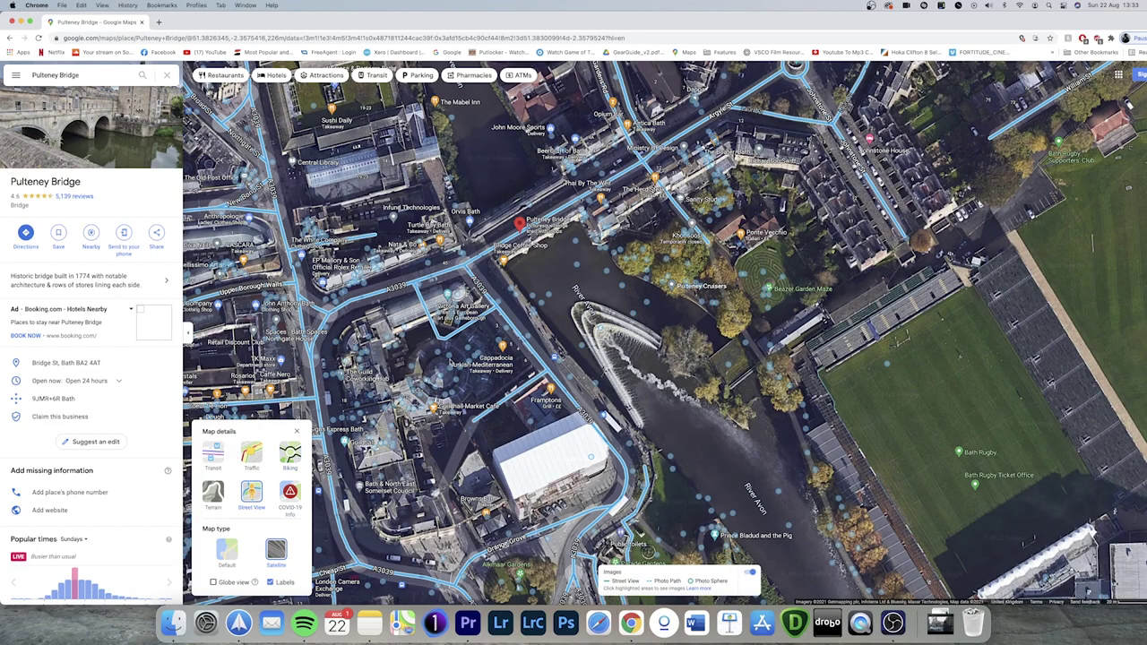
- Look at the bridge in Street View from Grand Parade, then from the riverside panorama by the weir
click(591, 457)
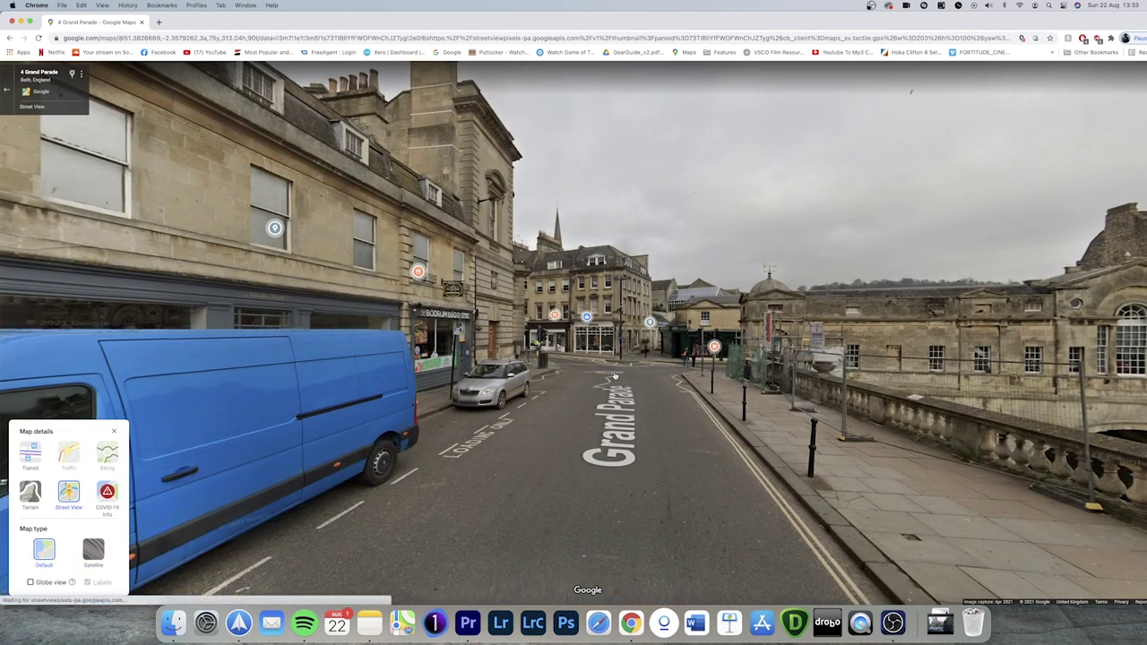
click(761, 387)
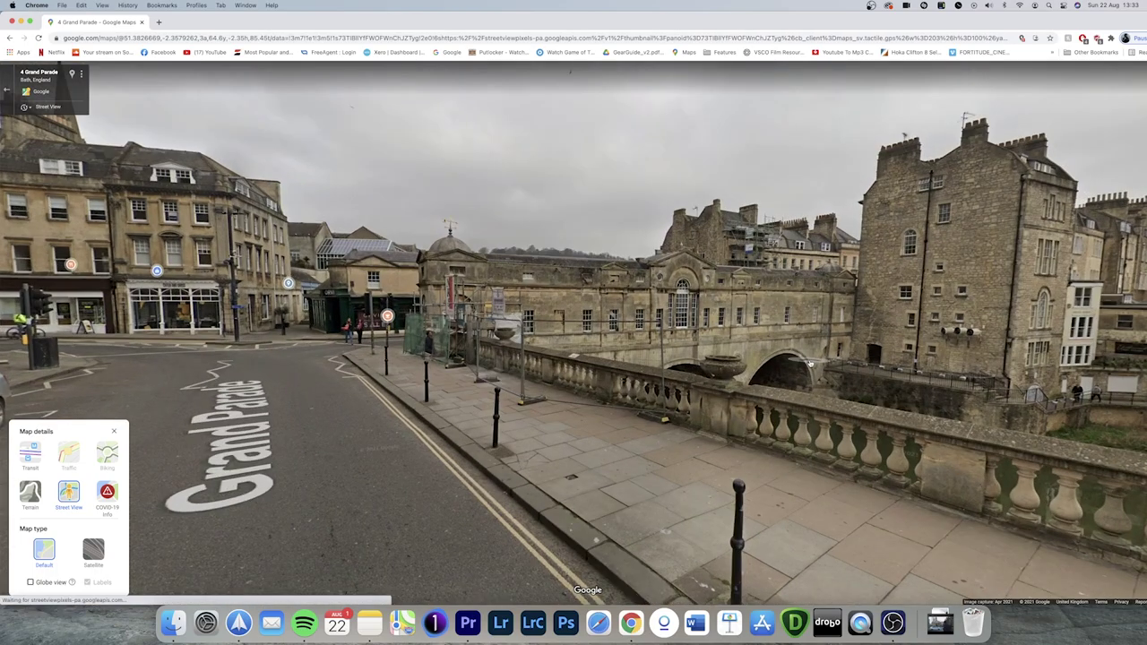
drag(794, 363, 504, 349)
drag(785, 348, 421, 358)
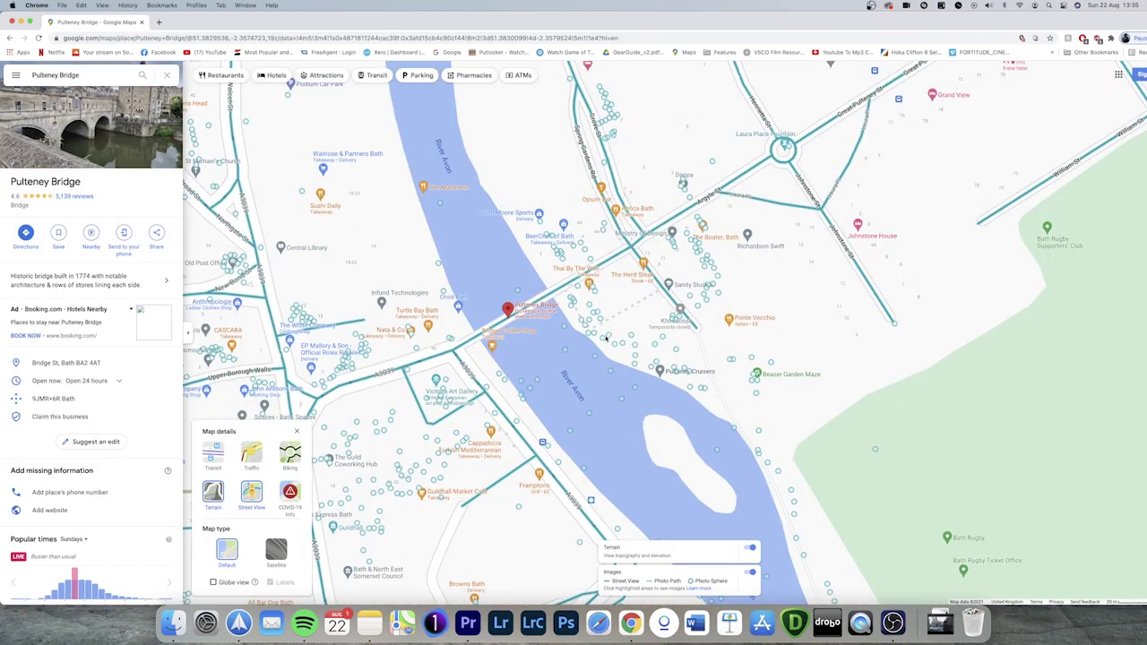
click(681, 343)
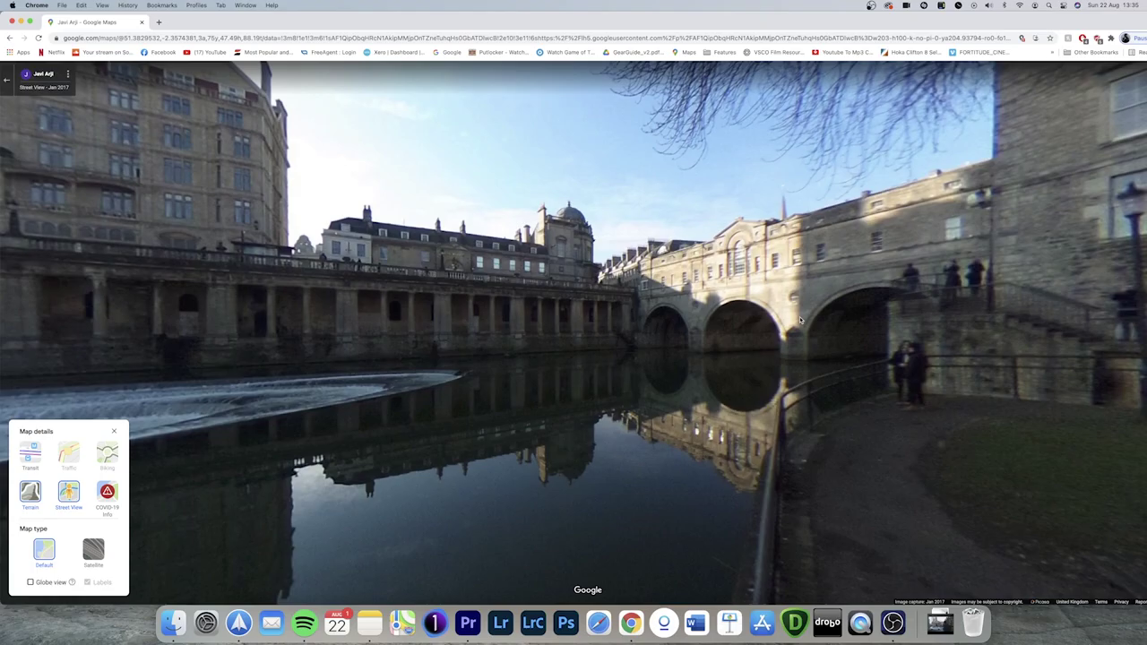
drag(800, 320, 627, 318)
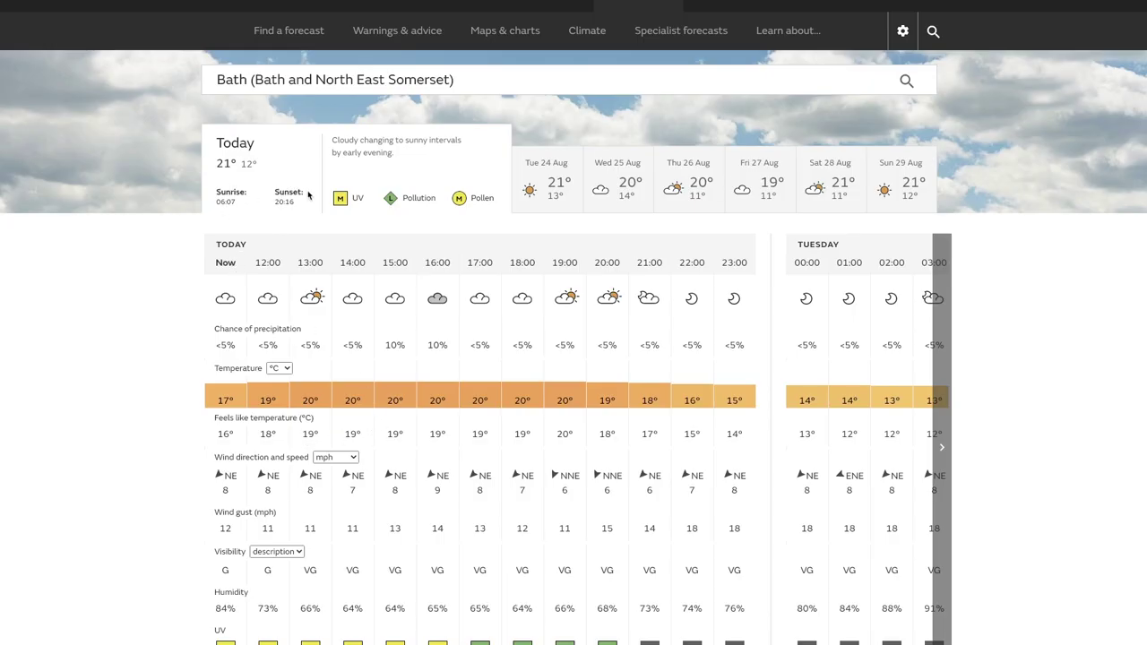
- Advance Bath's hourly forecast table to Tuesday 24 August's morning hours
click(941, 448)
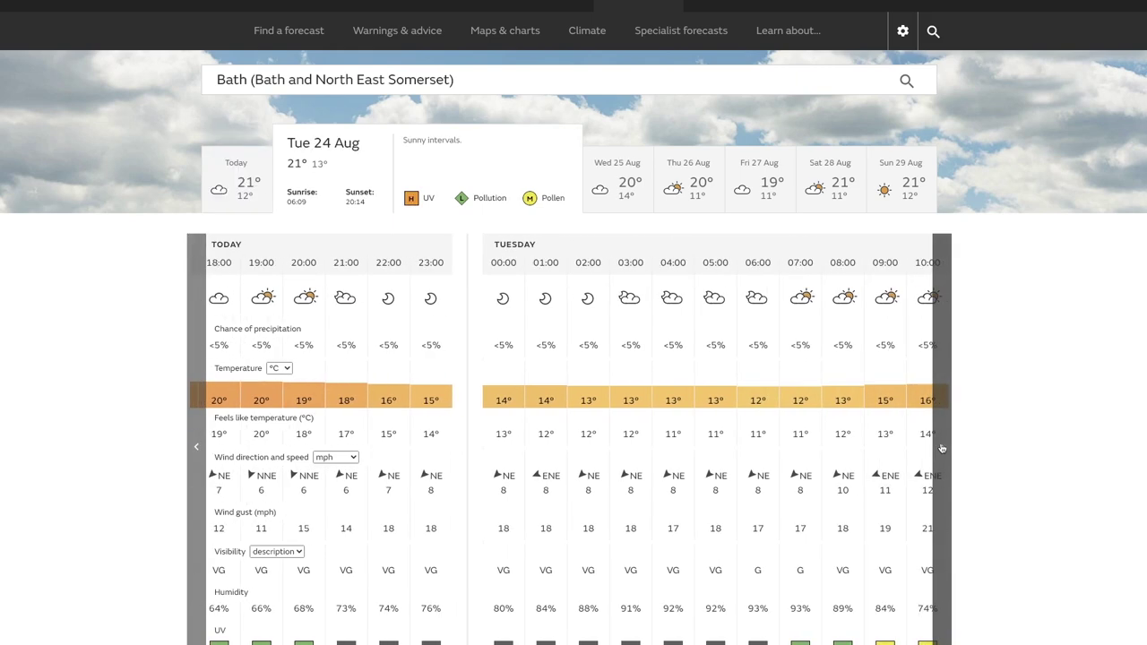
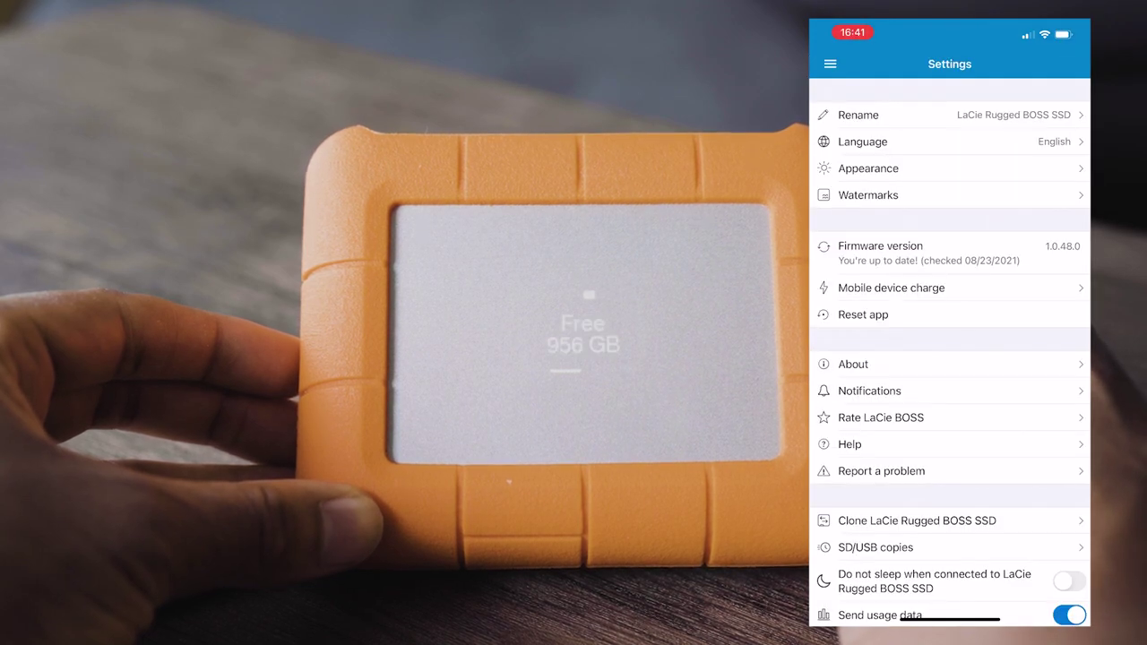
- In LaCie BOSS's SD/USB copies settings, switch Incremental copies off and back on
scroll(950, 350, down, 2)
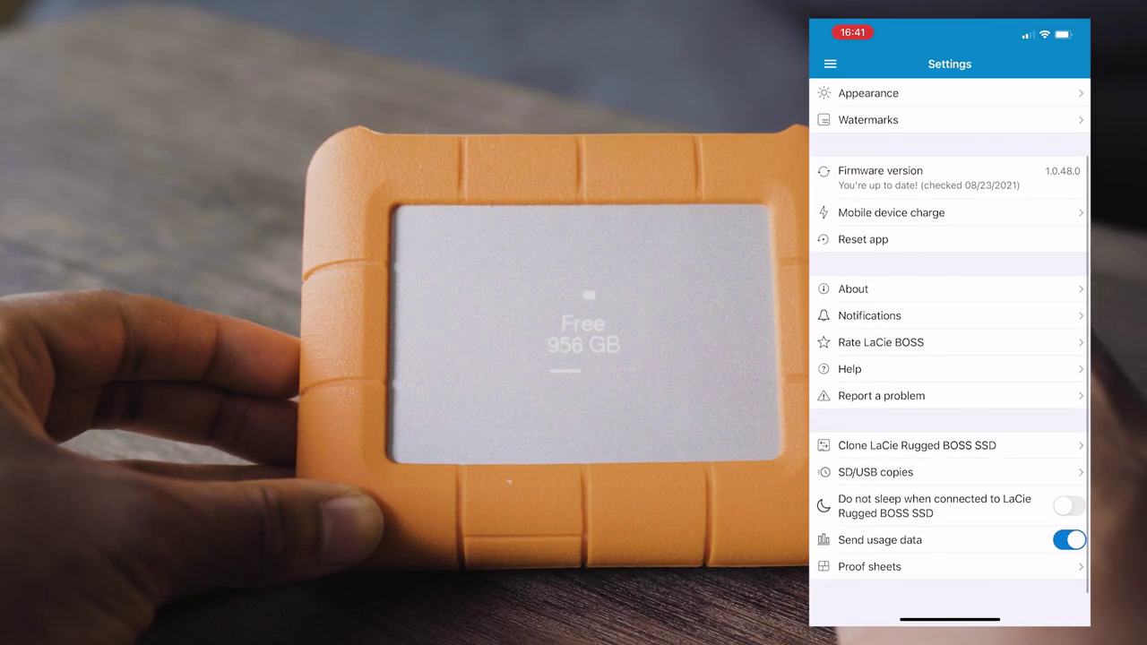
click(875, 473)
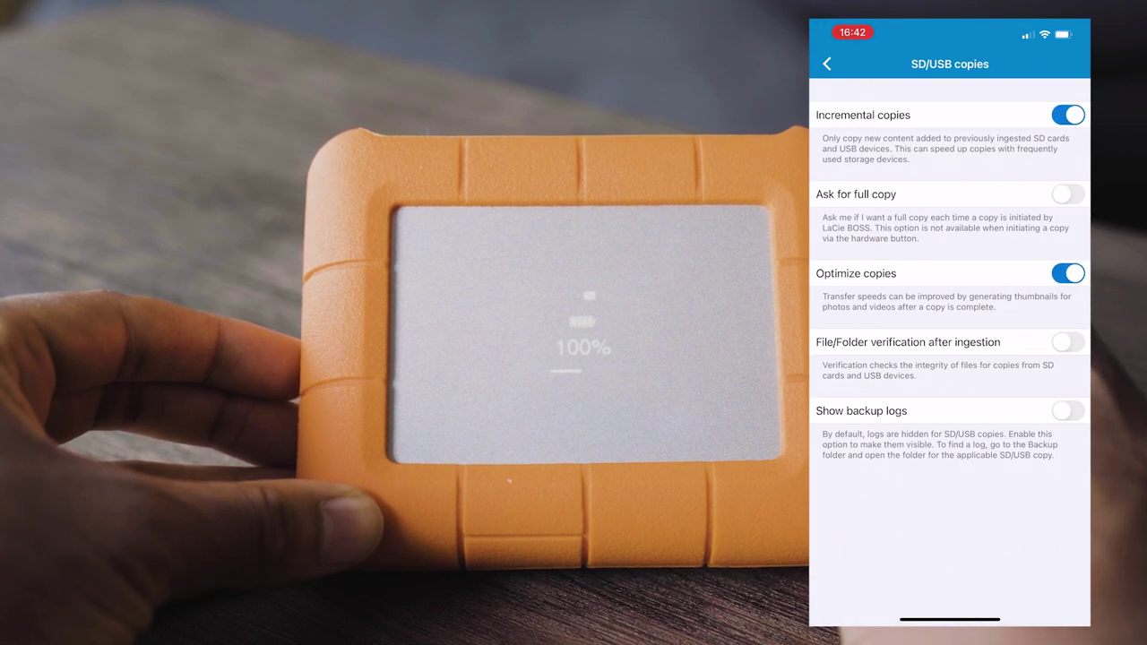
click(1068, 114)
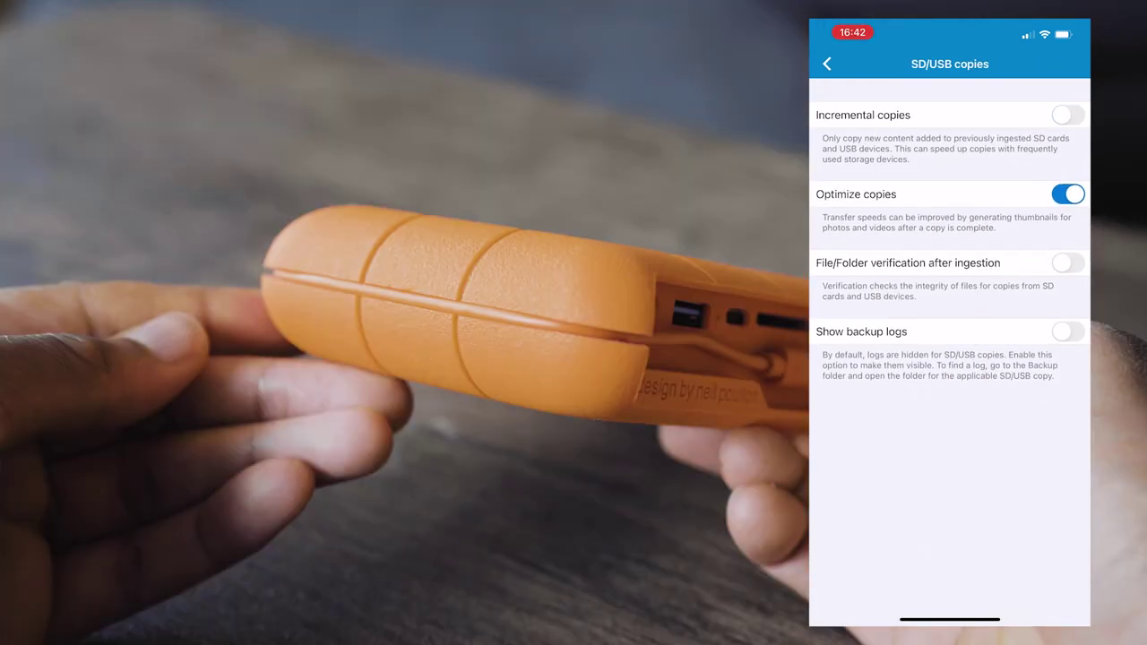
click(1068, 115)
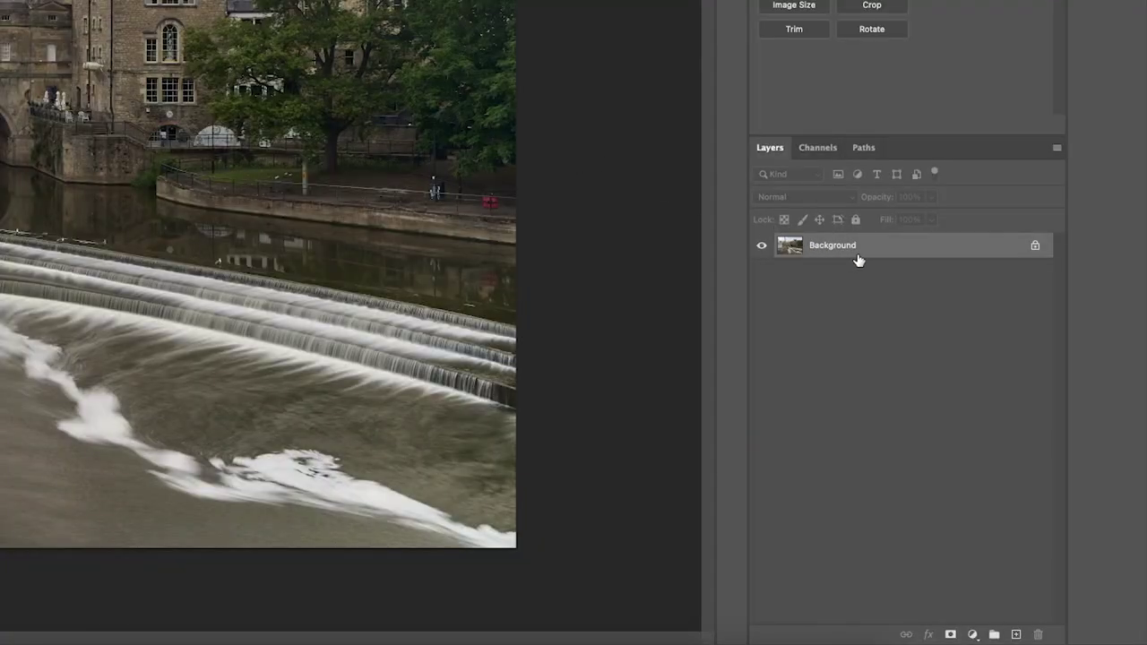
- Duplicate the Background layer and add a Curves adjustment layer above it
drag(855, 257, 1020, 638)
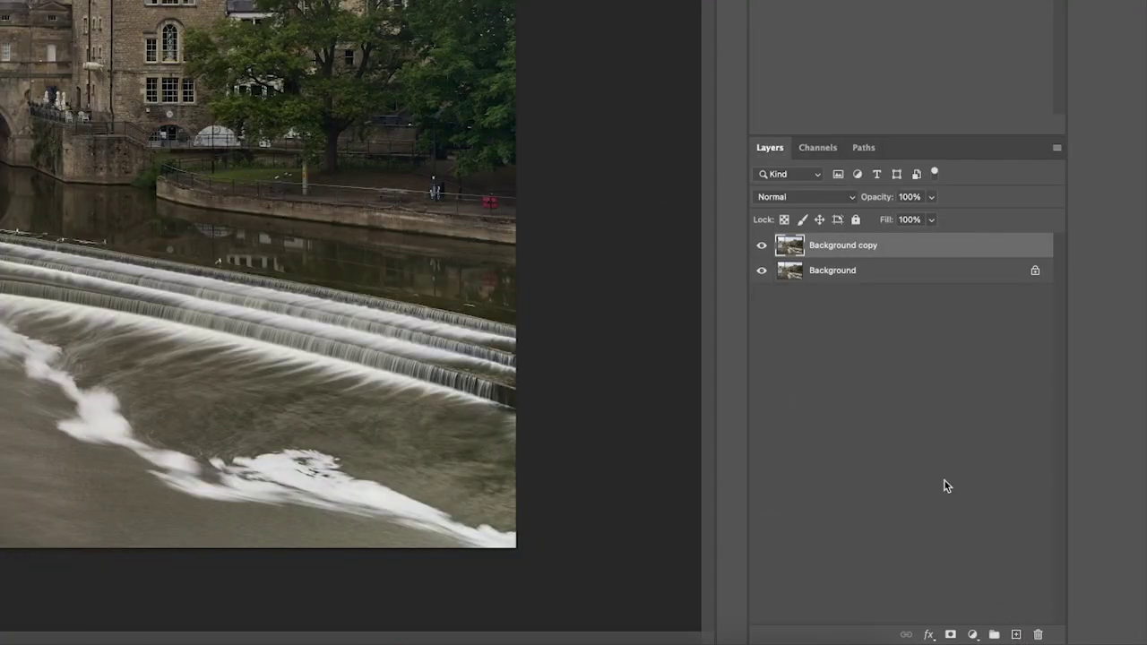
click(972, 634)
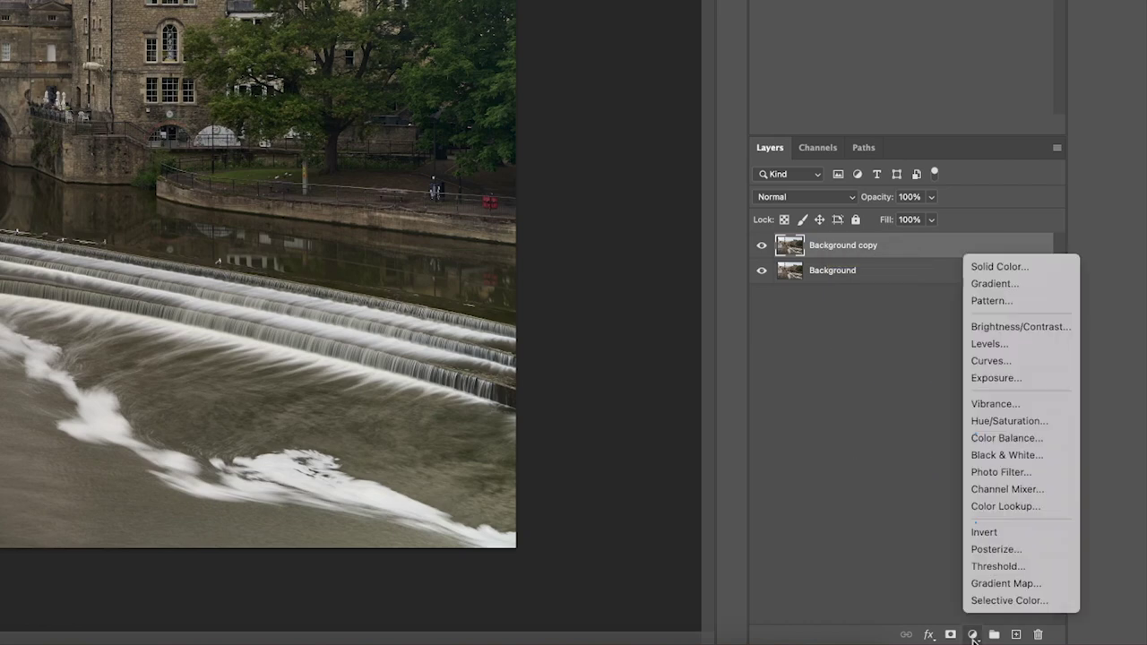
click(988, 361)
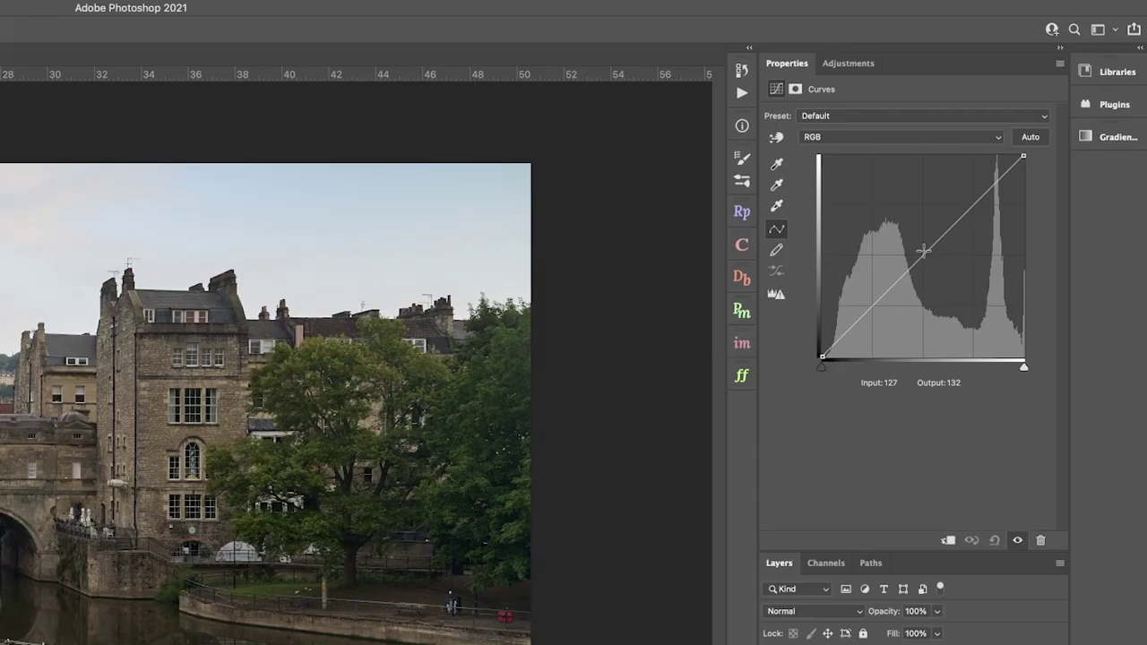
- Try shadow and highlight points on the curve, then reset it to a straight line
click(1020, 154)
drag(869, 310, 869, 318)
drag(975, 201, 975, 193)
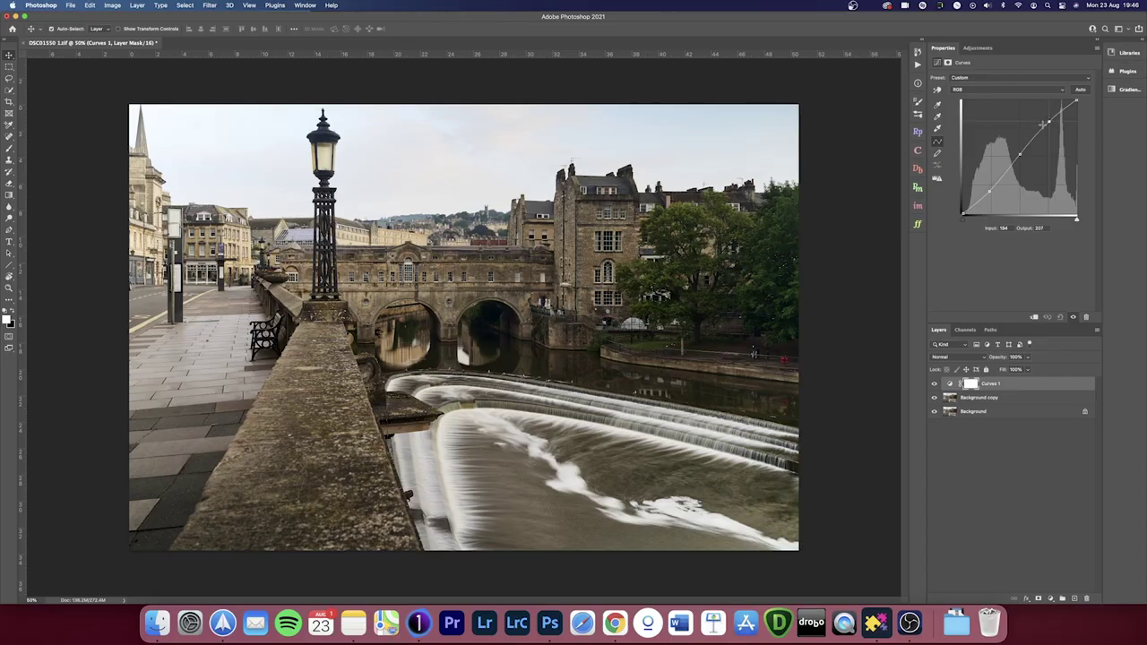
click(1060, 316)
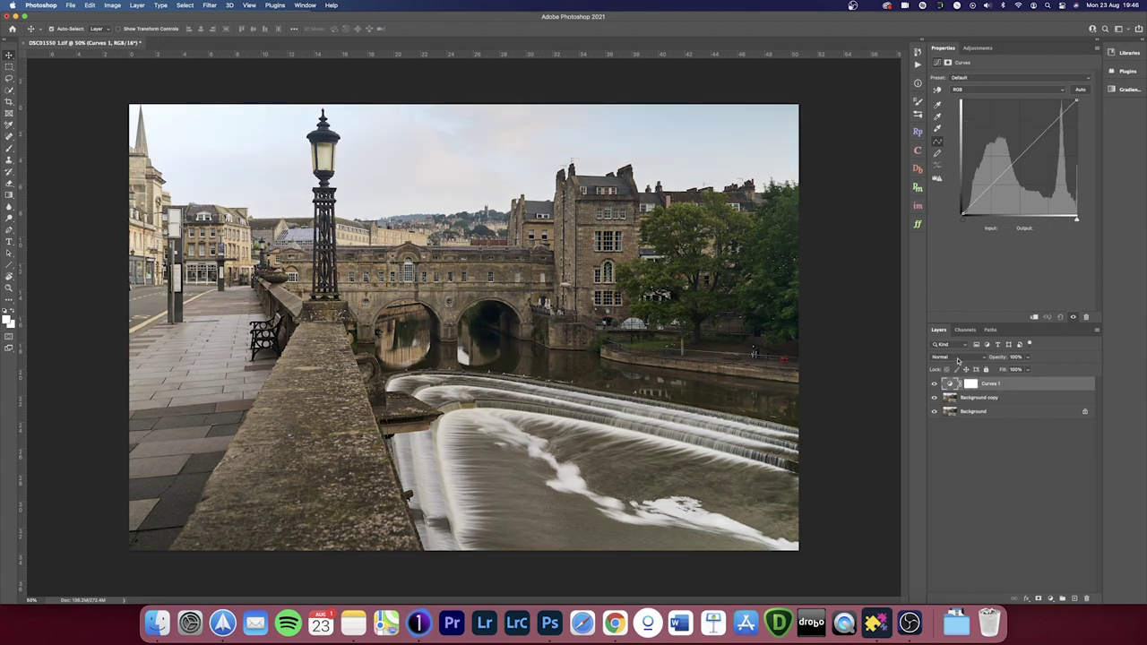
click(957, 358)
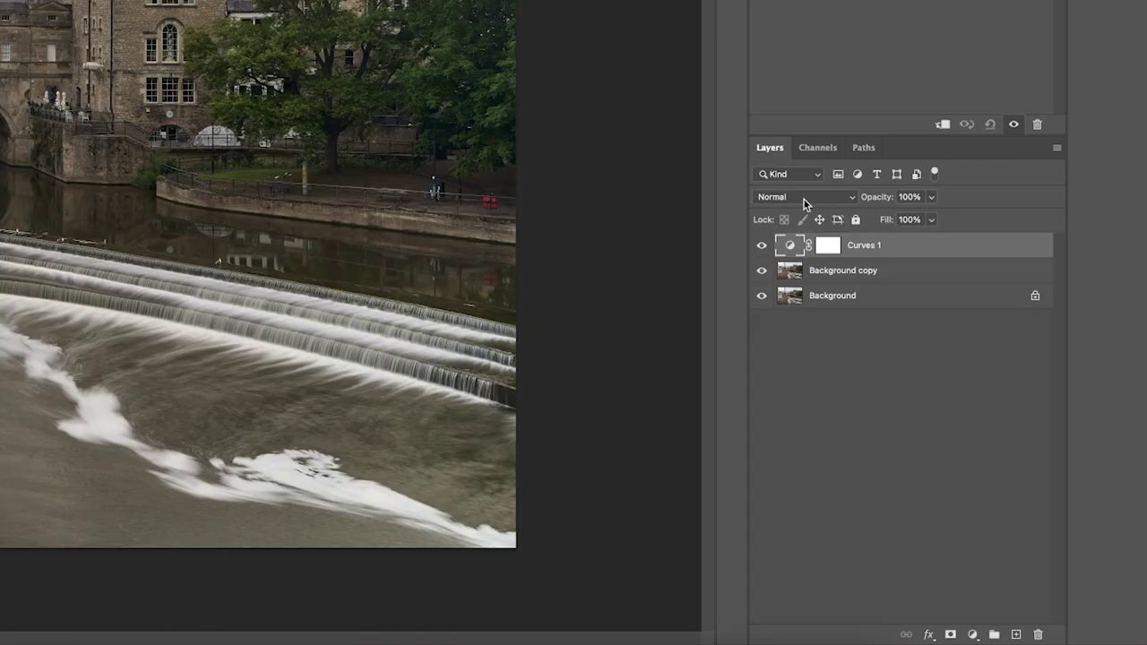
click(957, 359)
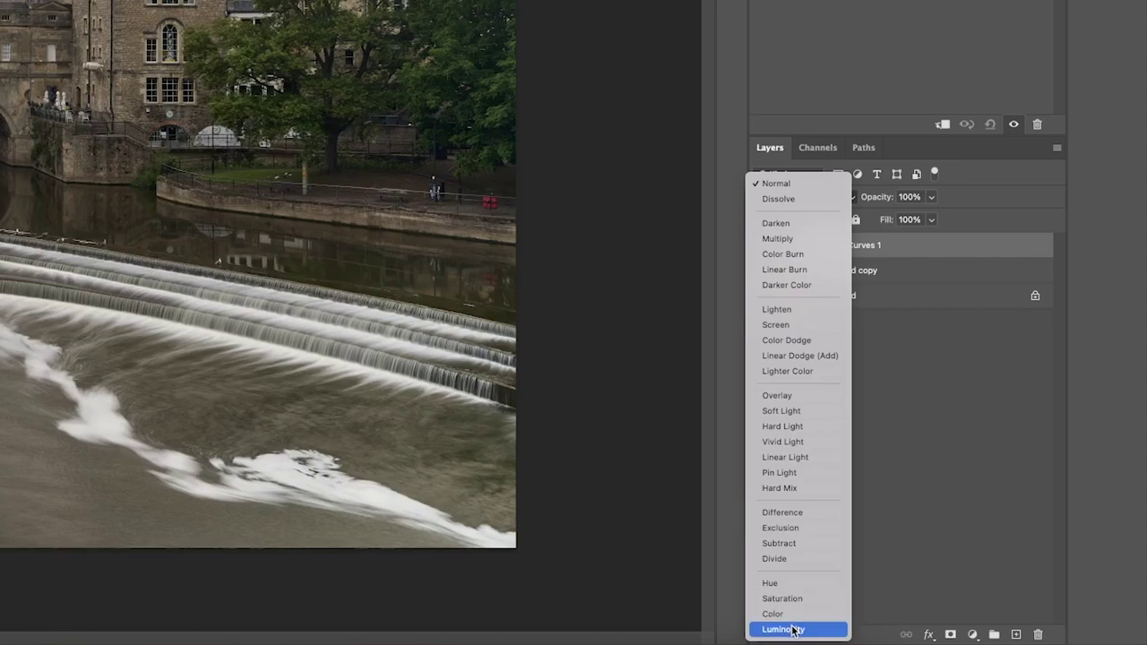
- Set Curves 1 to Luminosity blending and shape a contrast-adding S-curve
click(793, 630)
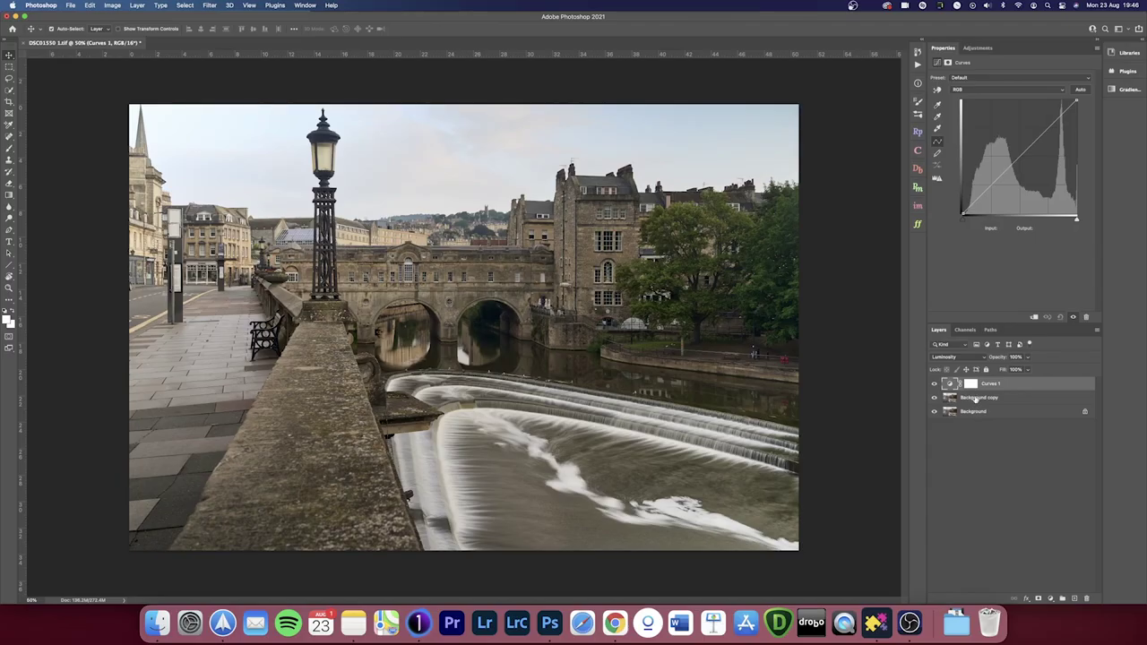
drag(1020, 157, 1019, 154)
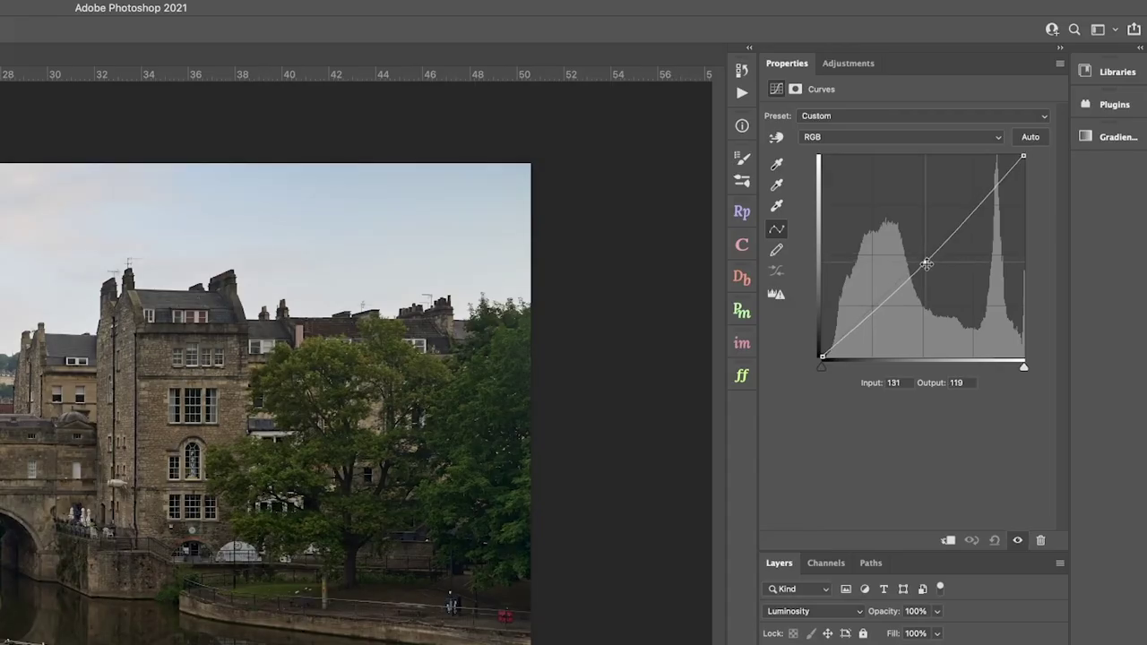
mouse_move(923, 249)
mouse_down()
mouse_move(923, 274)
mouse_move(919, 243)
mouse_move(921, 256)
mouse_up()
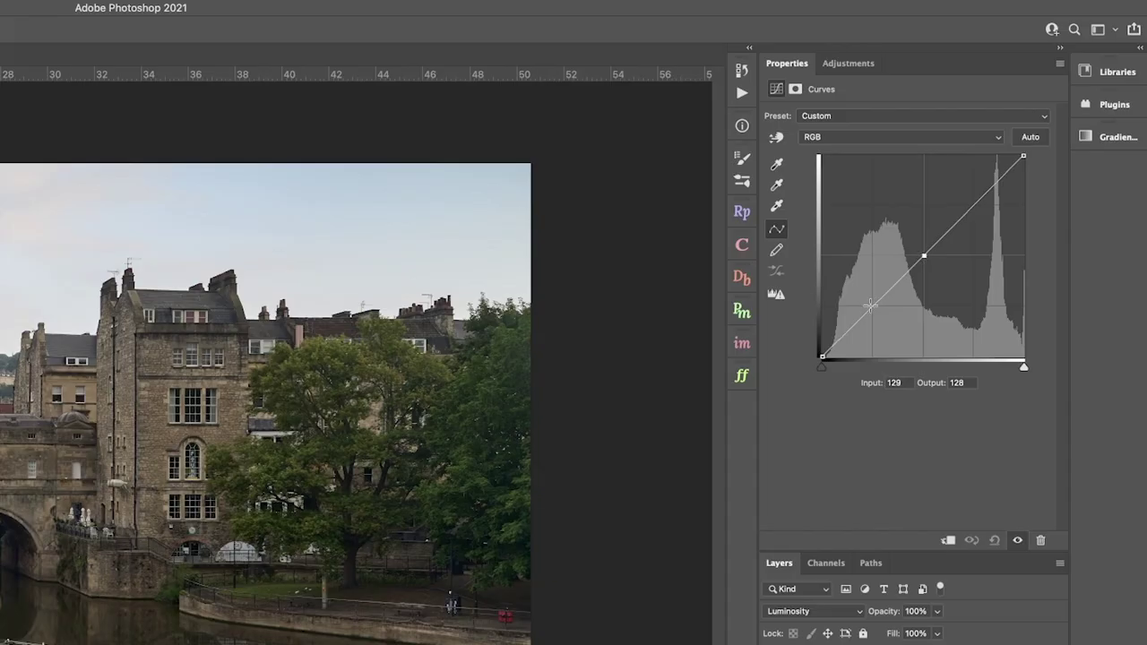
drag(971, 205, 974, 200)
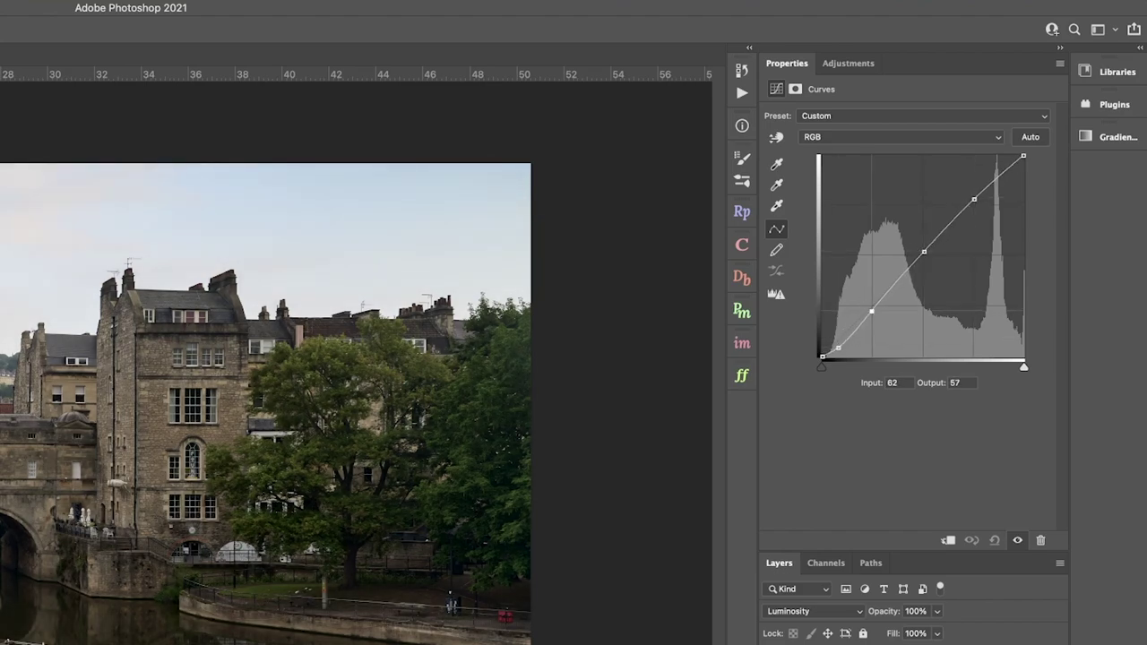
- Hide and show Curves 1 twice to compare before and after
click(933, 383)
click(934, 383)
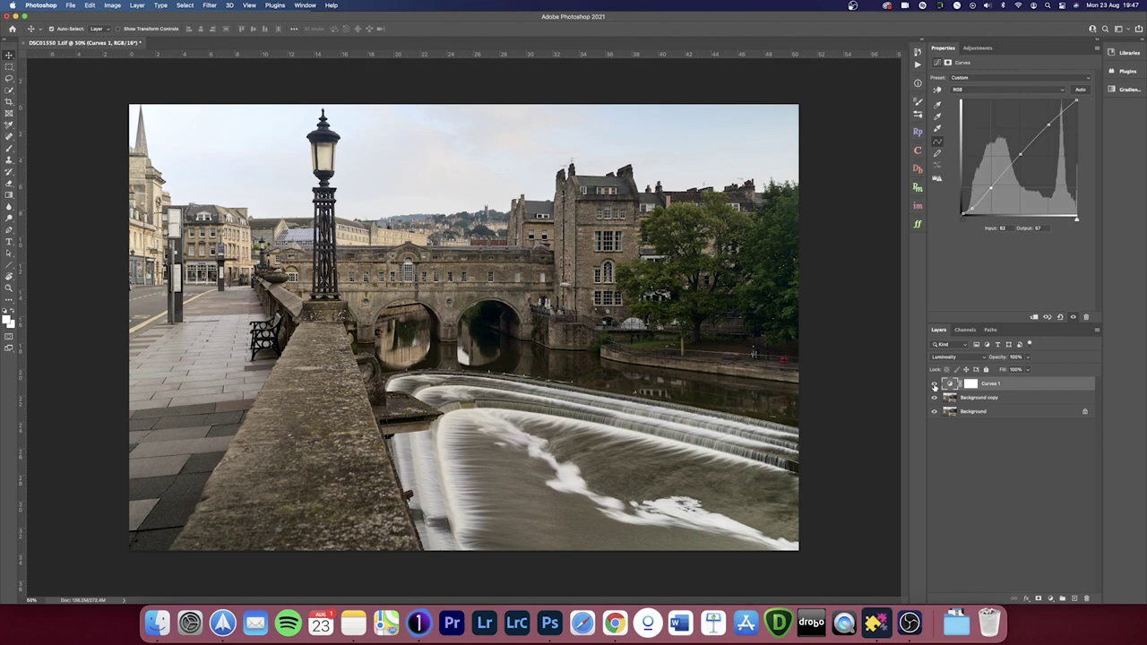
click(933, 384)
click(933, 383)
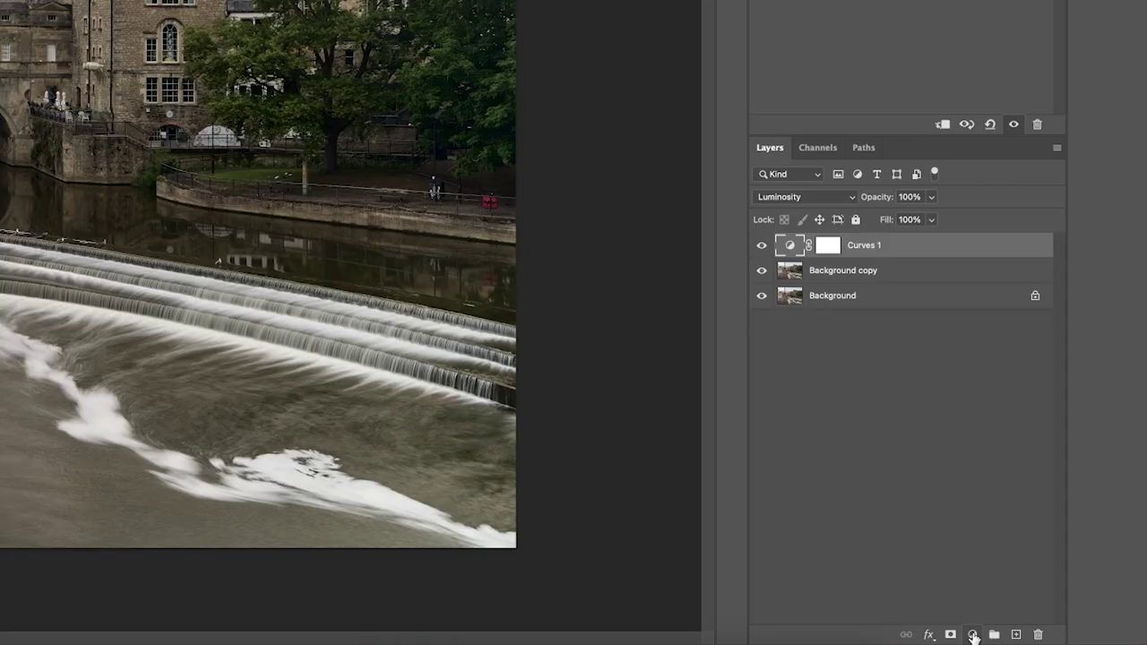
- Add a Curves 2 adjustment layer on top and set its blend mode to Color
click(972, 634)
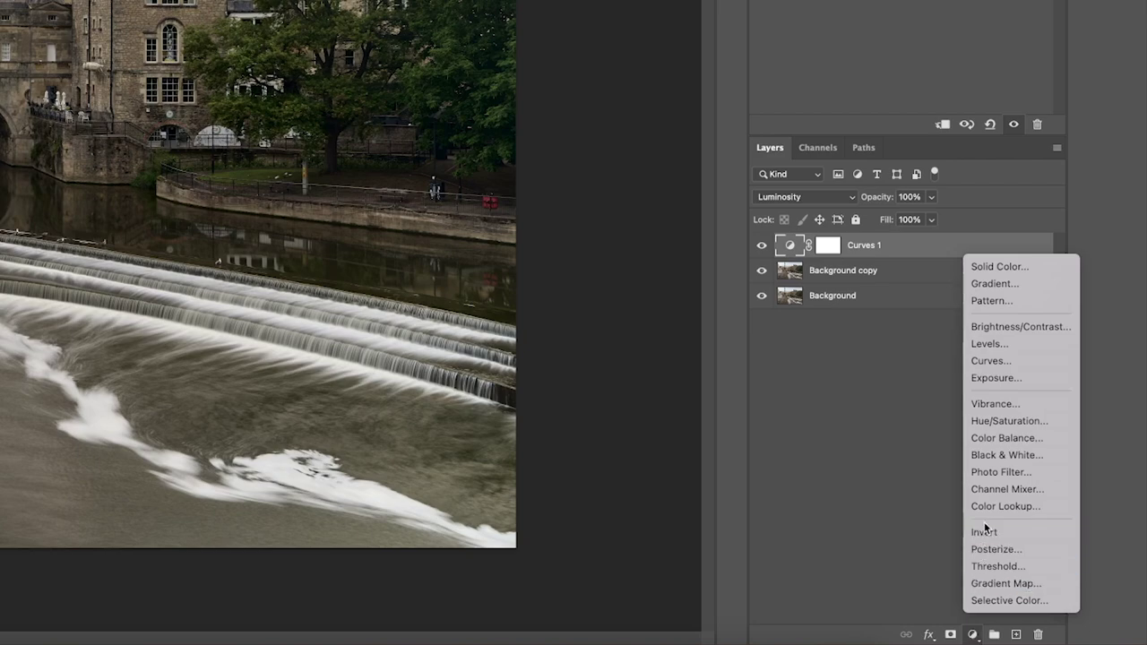
click(987, 361)
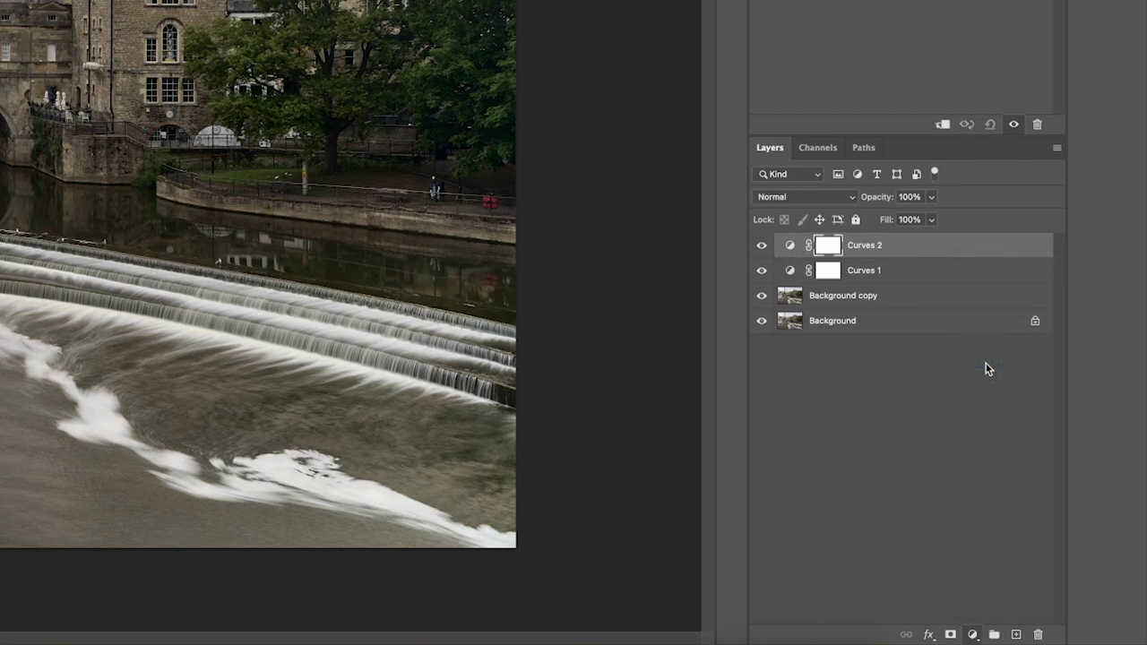
click(781, 197)
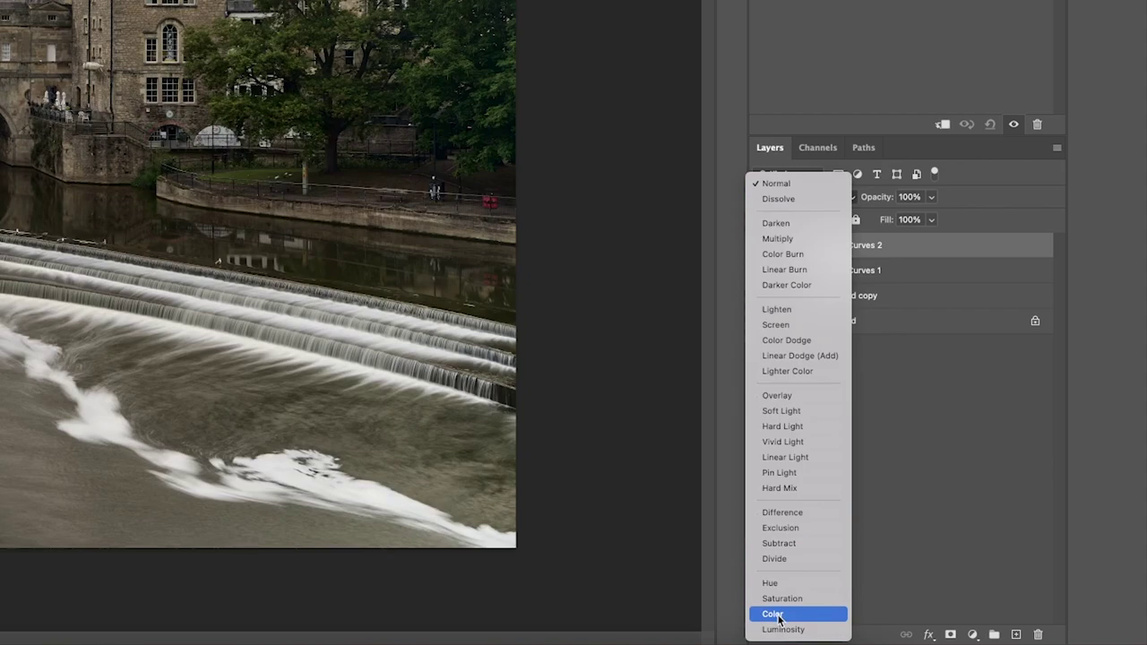
click(778, 616)
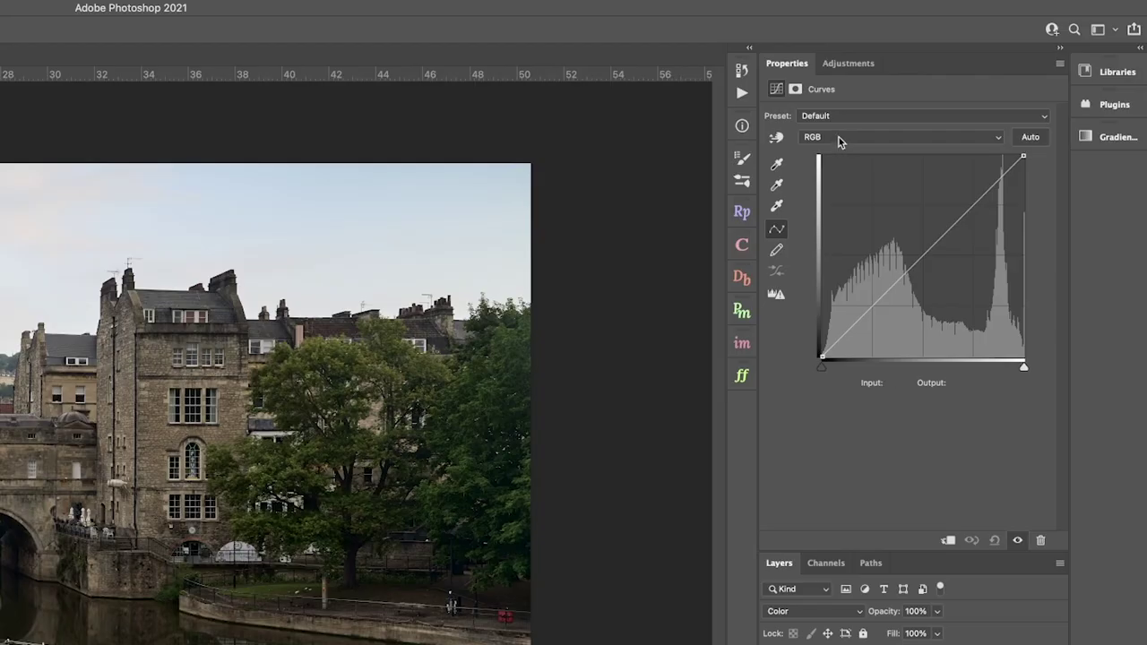
- Add small point adjustments to Curves 2's Blue, Green and Red channel curves
click(972, 89)
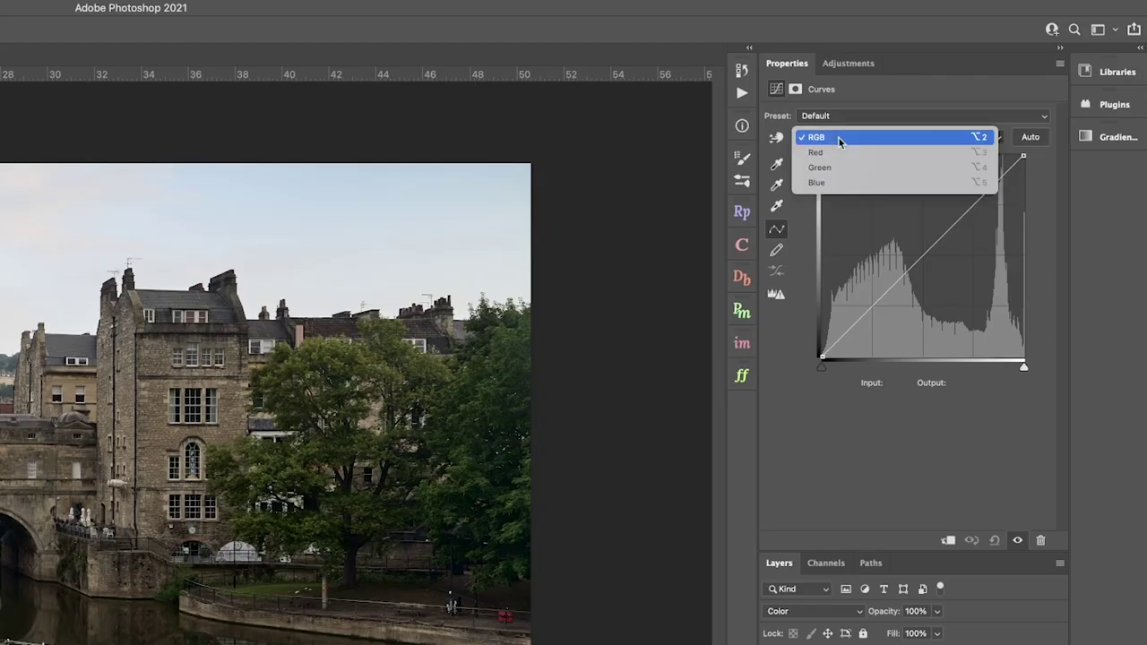
click(837, 183)
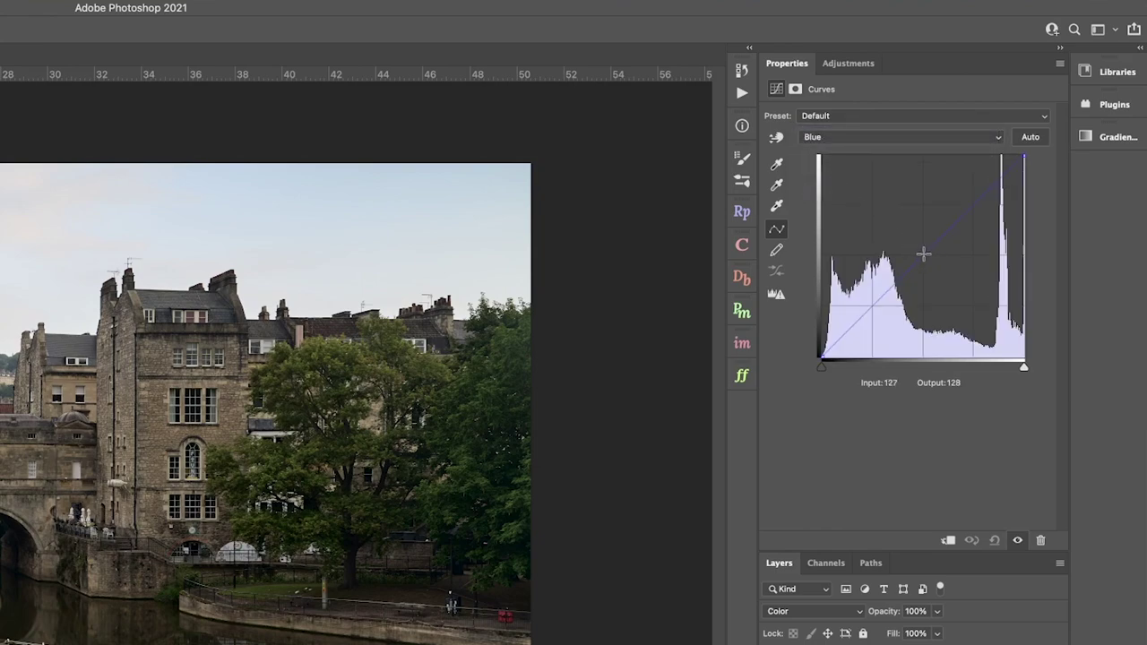
click(926, 257)
click(872, 305)
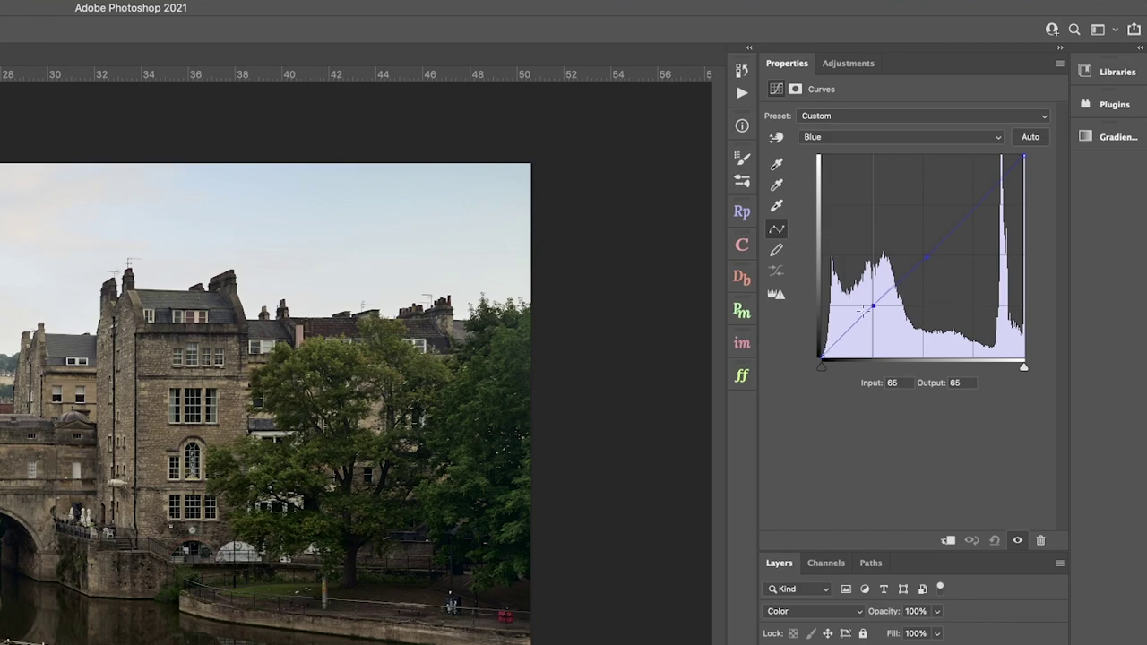
click(887, 136)
click(865, 120)
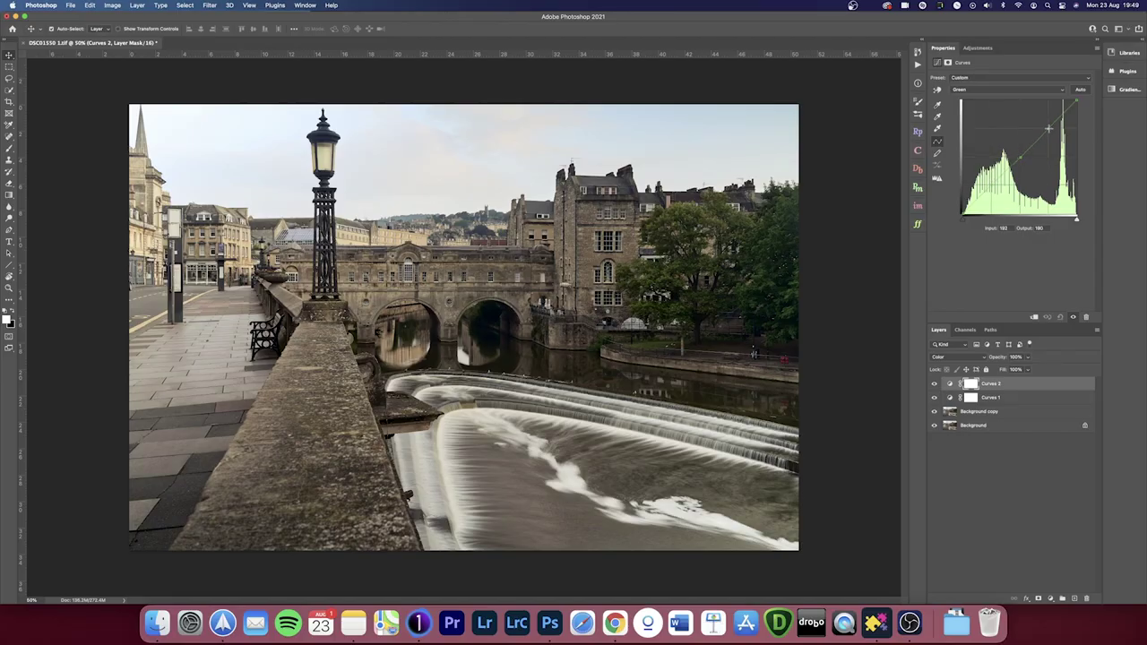
click(992, 89)
click(992, 79)
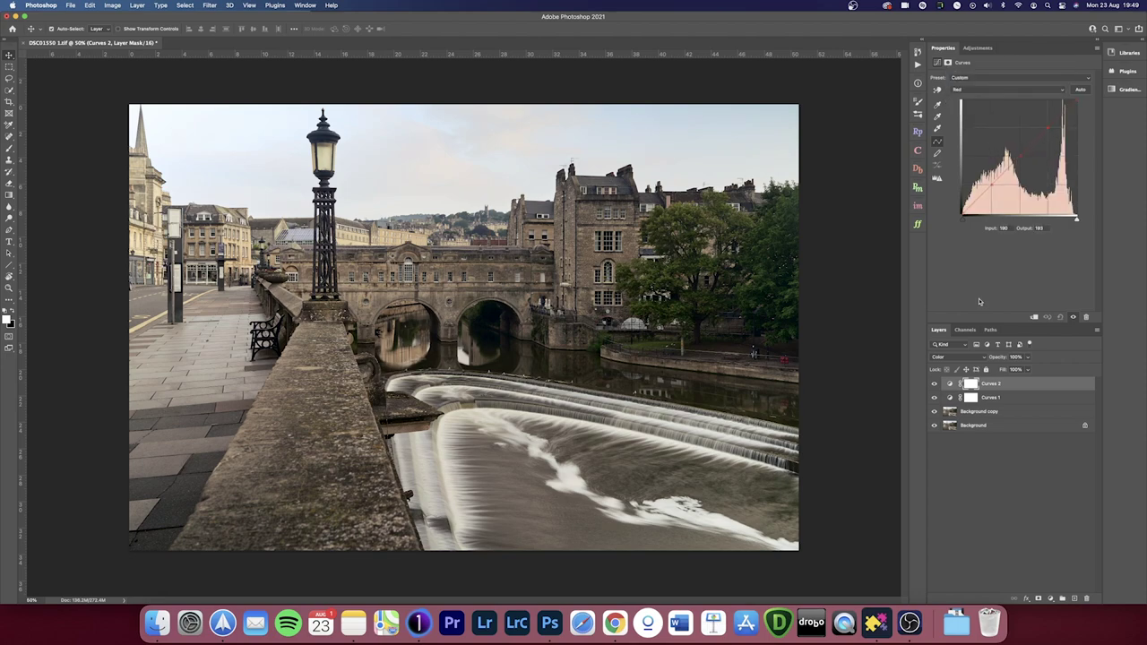
- Hide and show Curves 2 twice to compare the colour shift
click(934, 385)
click(933, 384)
click(934, 384)
click(934, 384)
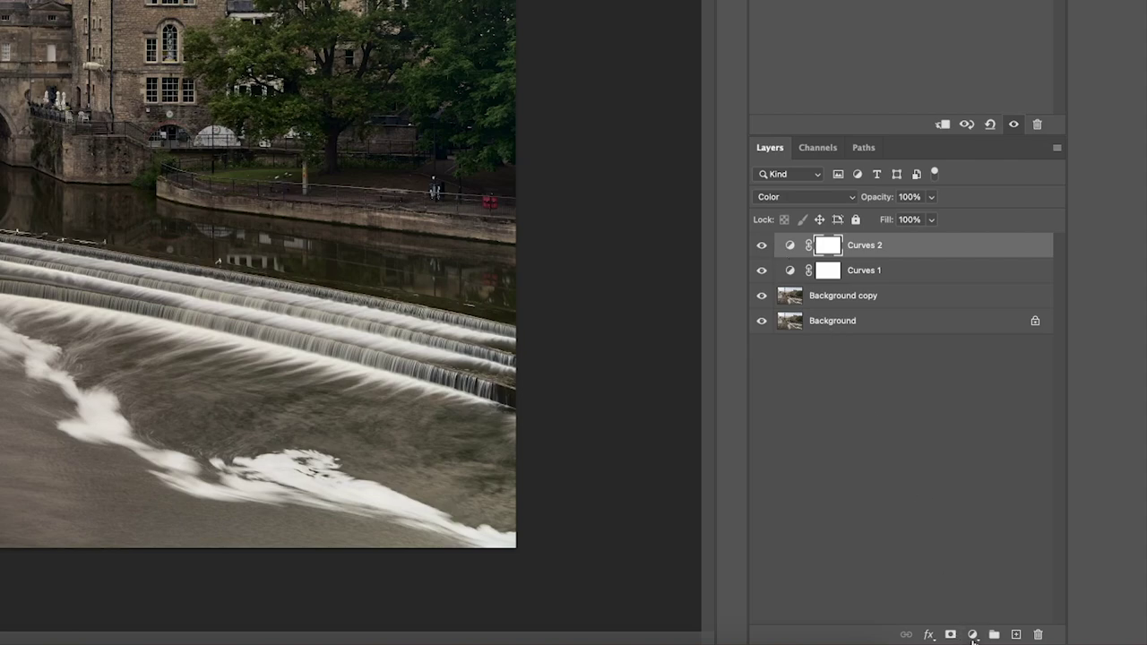
- Add a Selective Color adjustment layer blended in Color mode
click(973, 635)
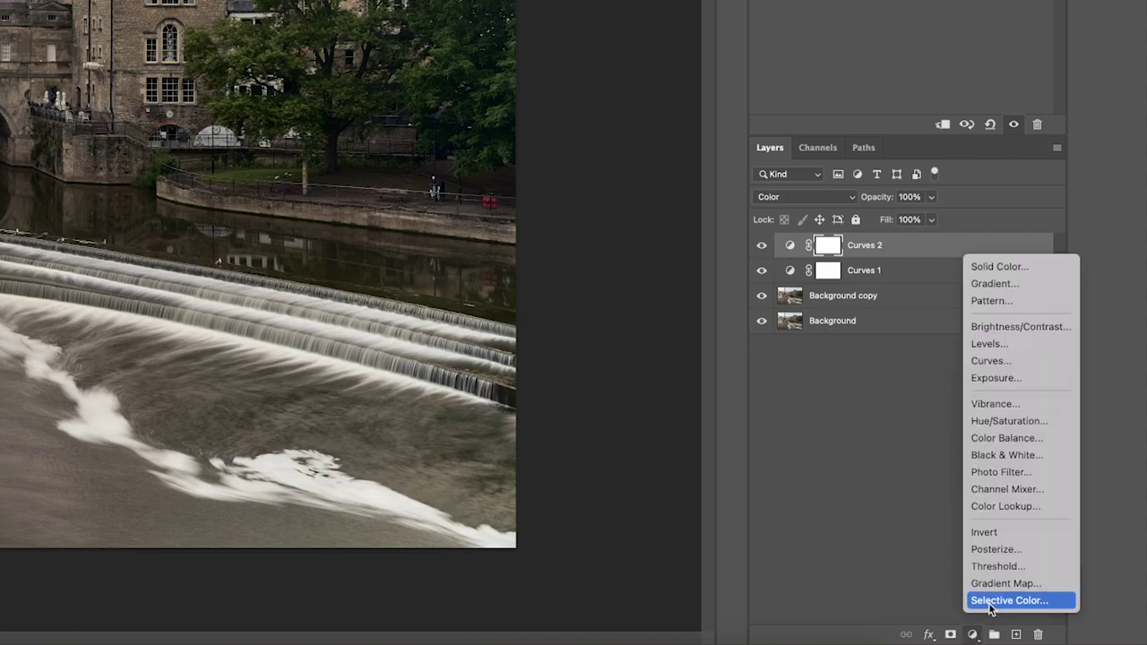
click(991, 601)
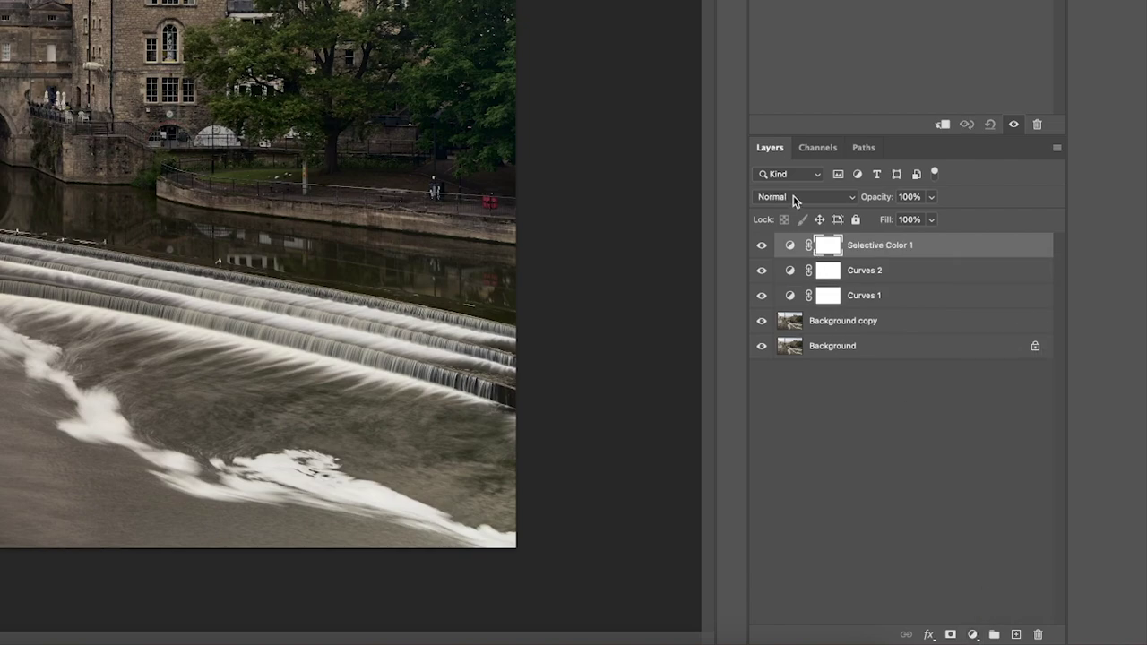
click(793, 199)
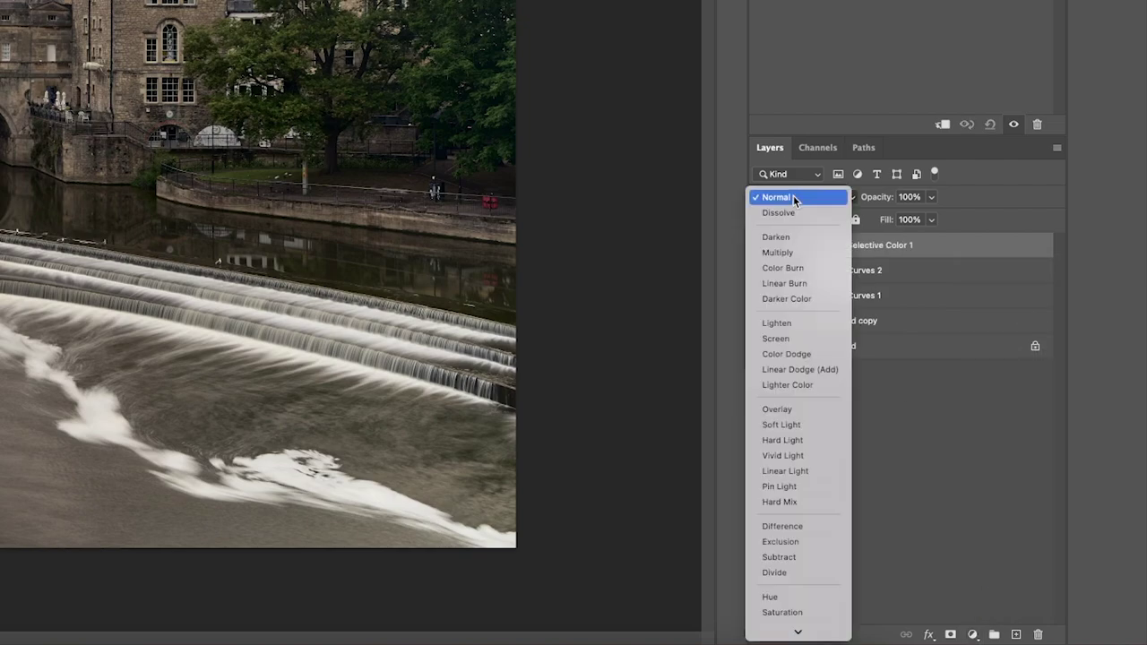
scroll(788, 358, down, 1)
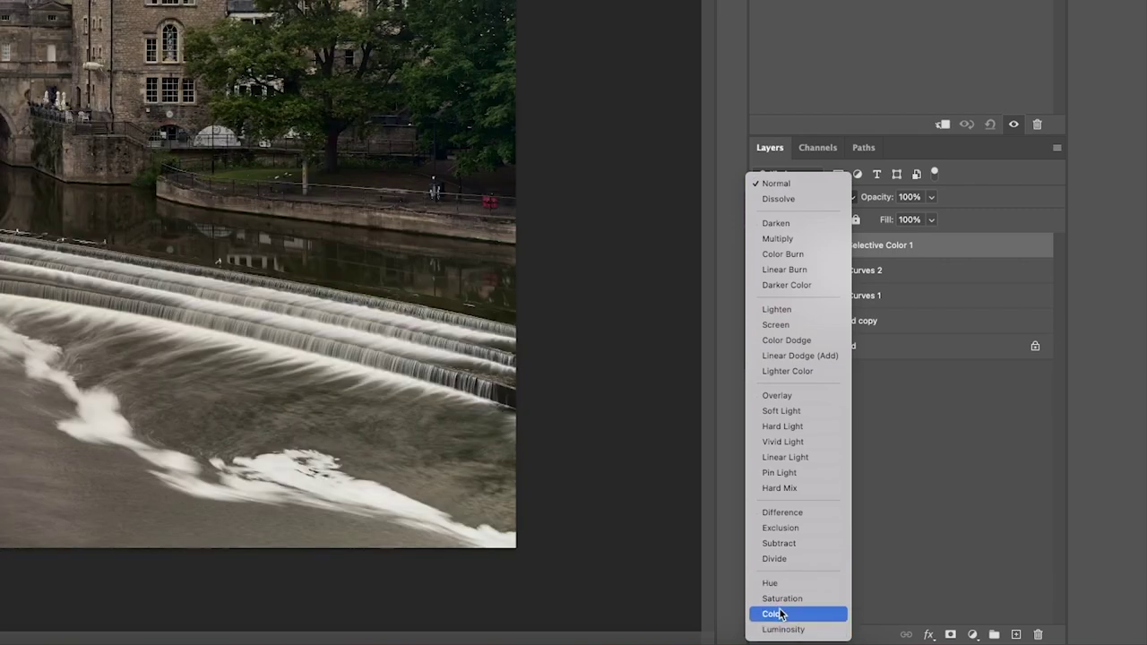
click(779, 614)
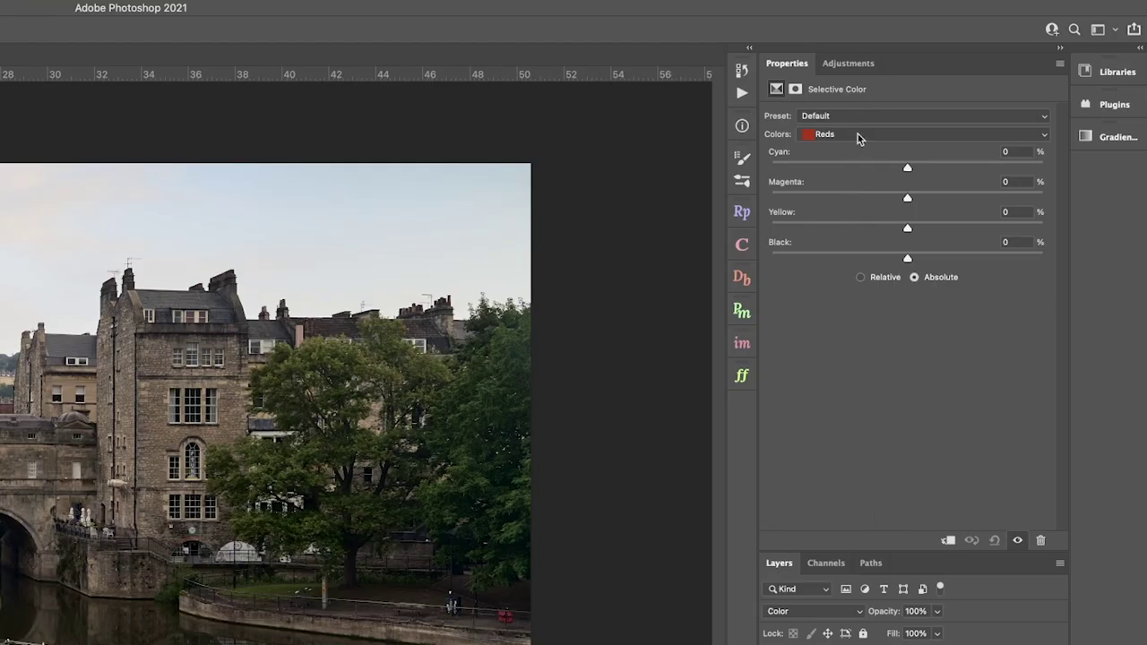
- Adjust the Blacks colour range to yellow -1 and cyan +1
click(857, 133)
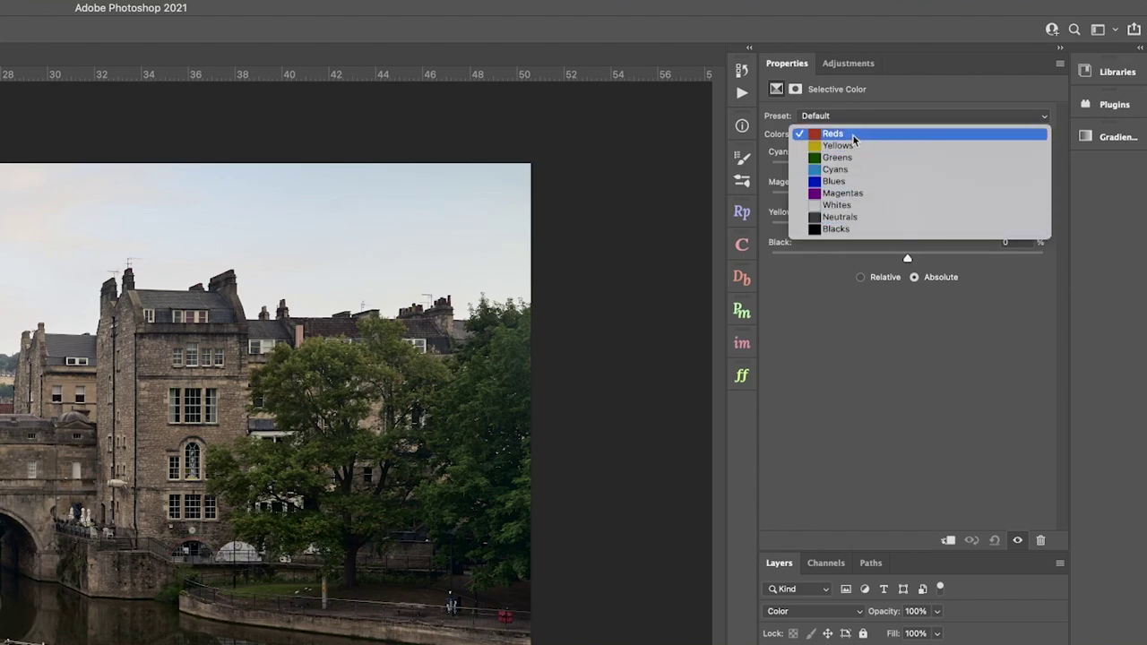
click(851, 134)
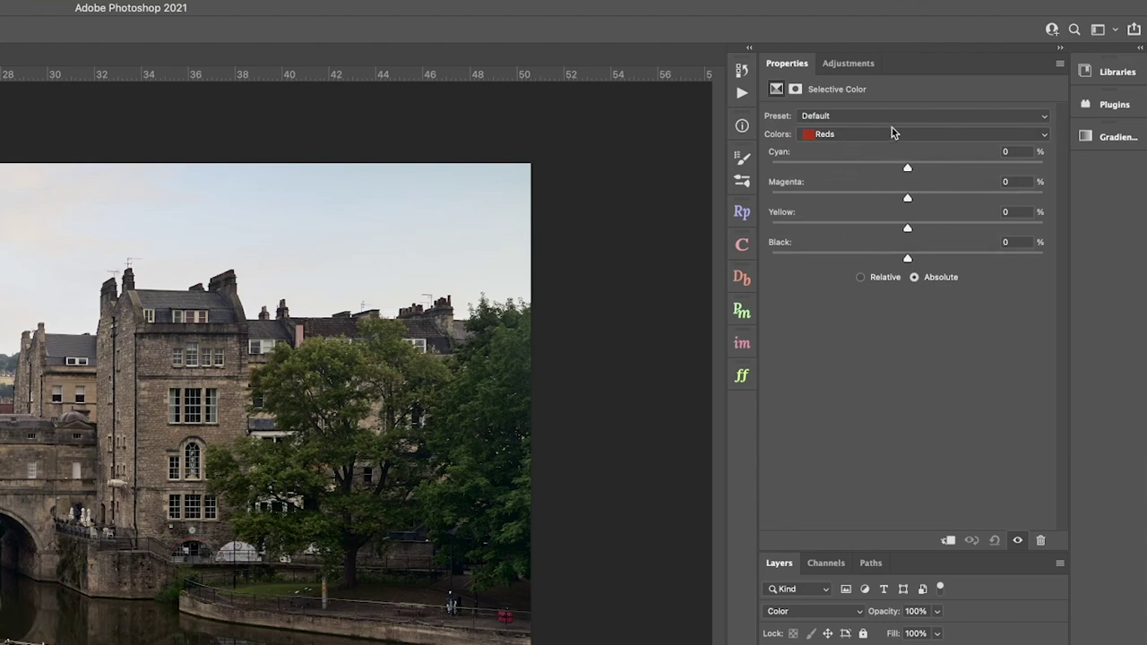
click(847, 136)
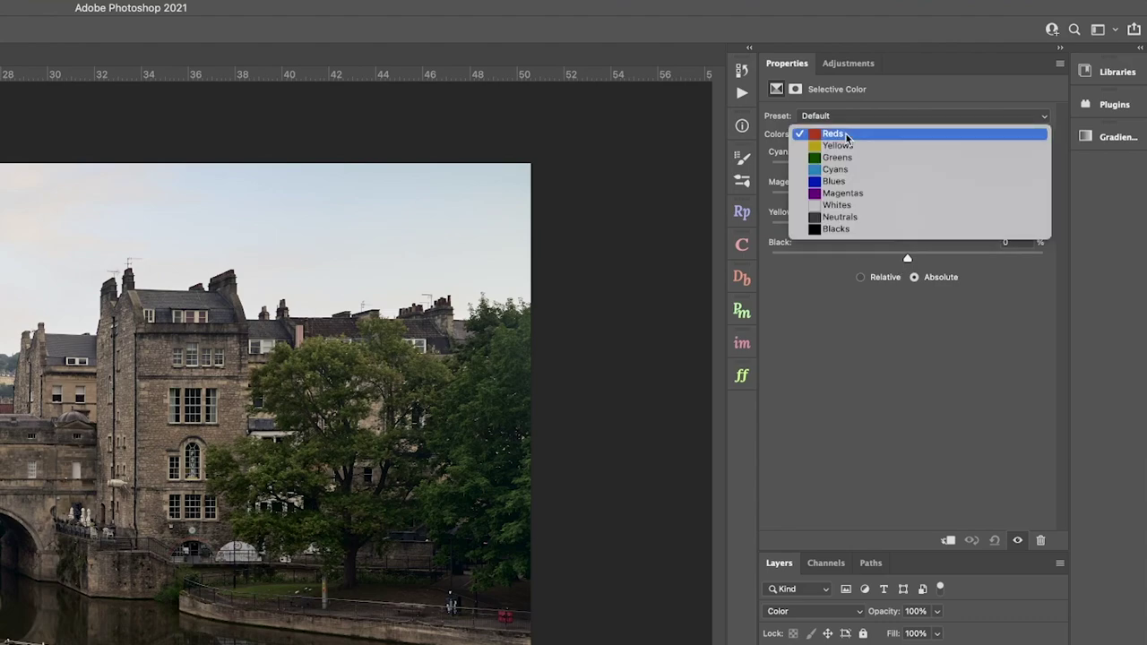
click(838, 234)
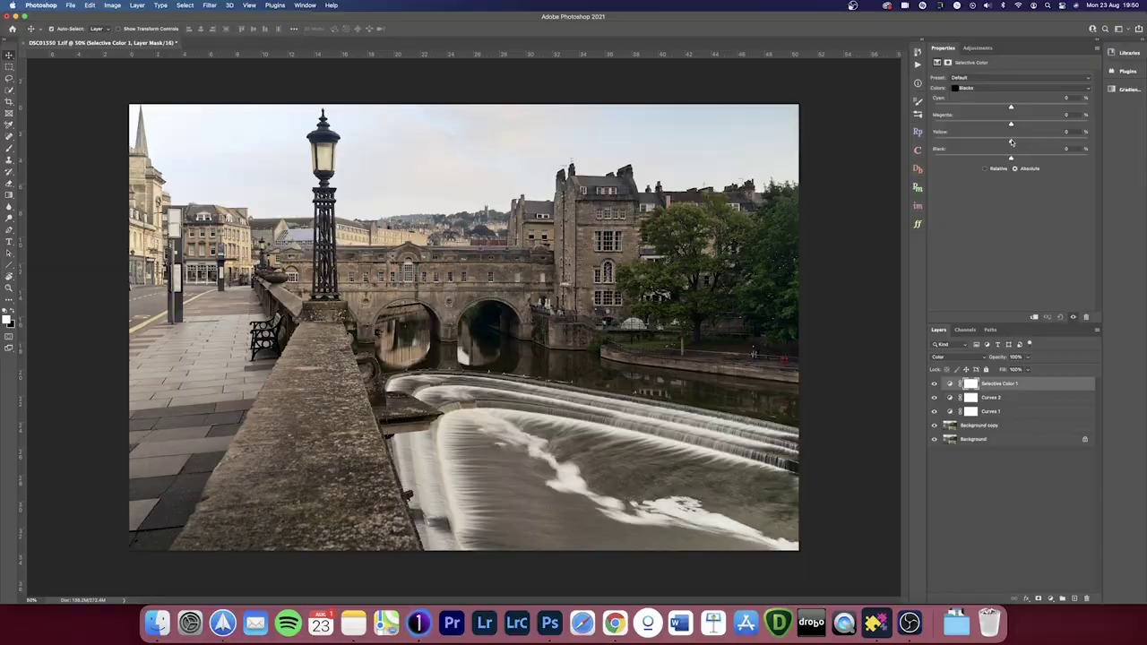
drag(907, 228, 898, 233)
drag(1006, 143, 1013, 108)
- Tweak the Neutrals to yellow +2 with a touch of added magenta
click(1021, 88)
click(972, 75)
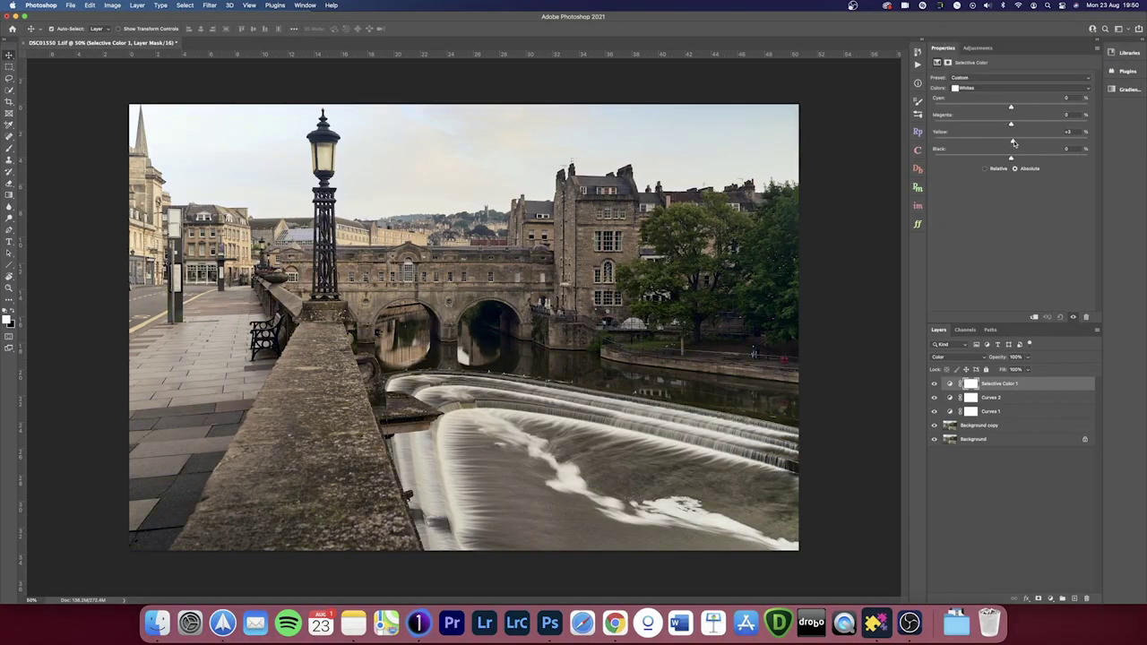
click(1013, 88)
click(1012, 97)
drag(1015, 143, 1012, 143)
drag(1010, 124, 1012, 125)
- Toggle the Selective Color layer and the Background-only view to compare before and after
click(934, 383)
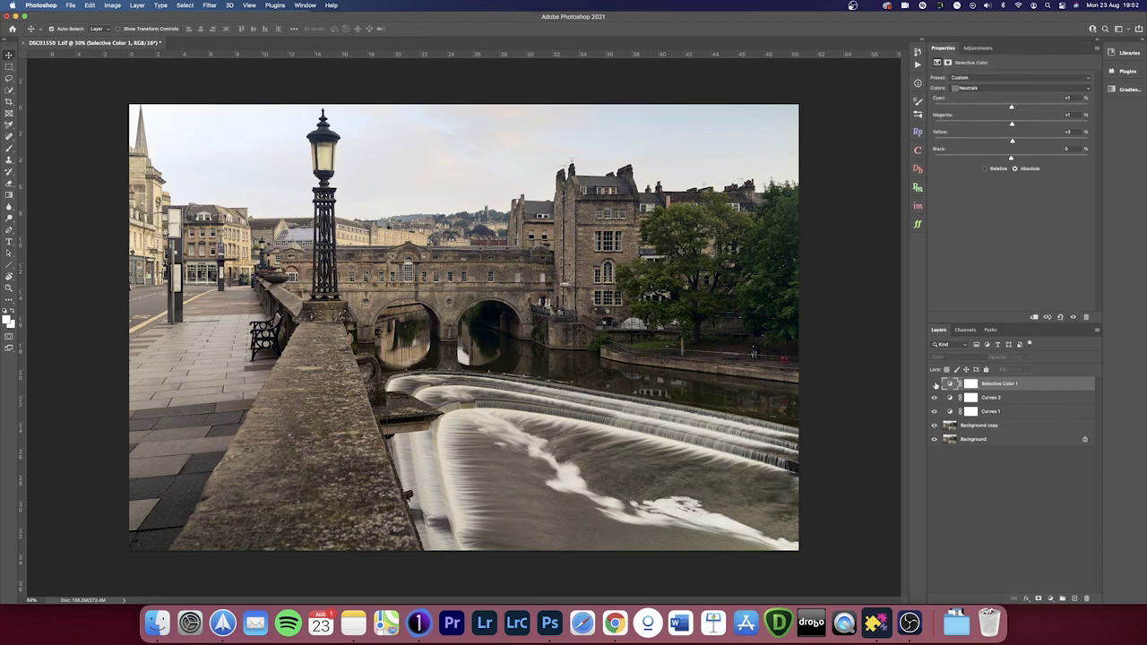
click(935, 384)
click(934, 383)
click(934, 384)
alt+click(933, 440)
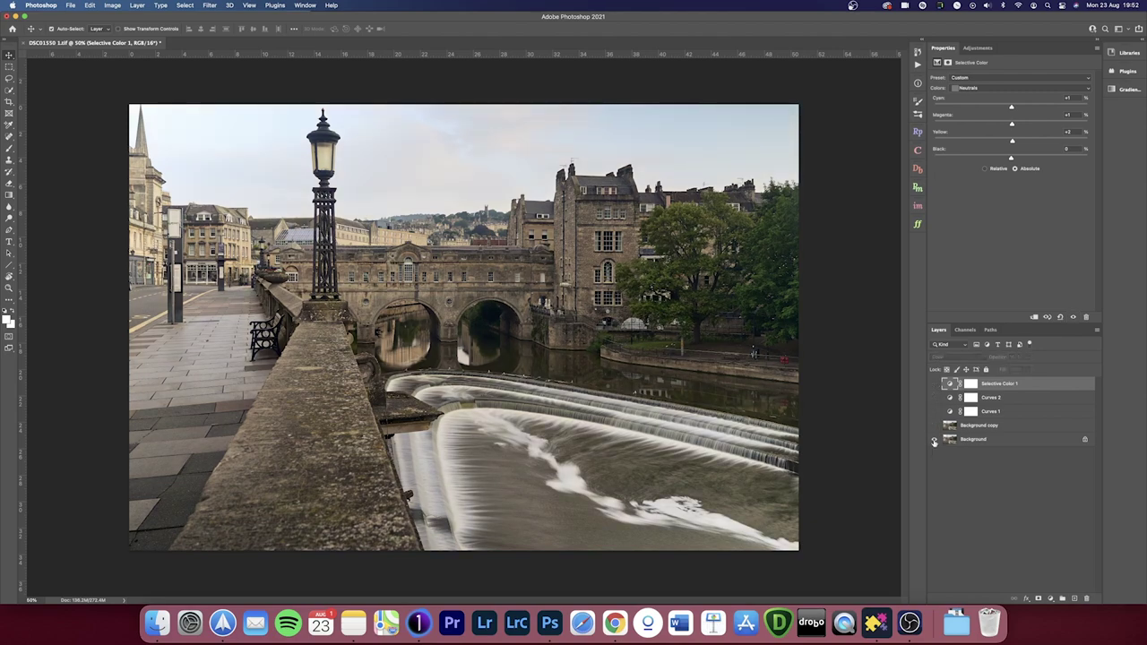
alt+click(934, 440)
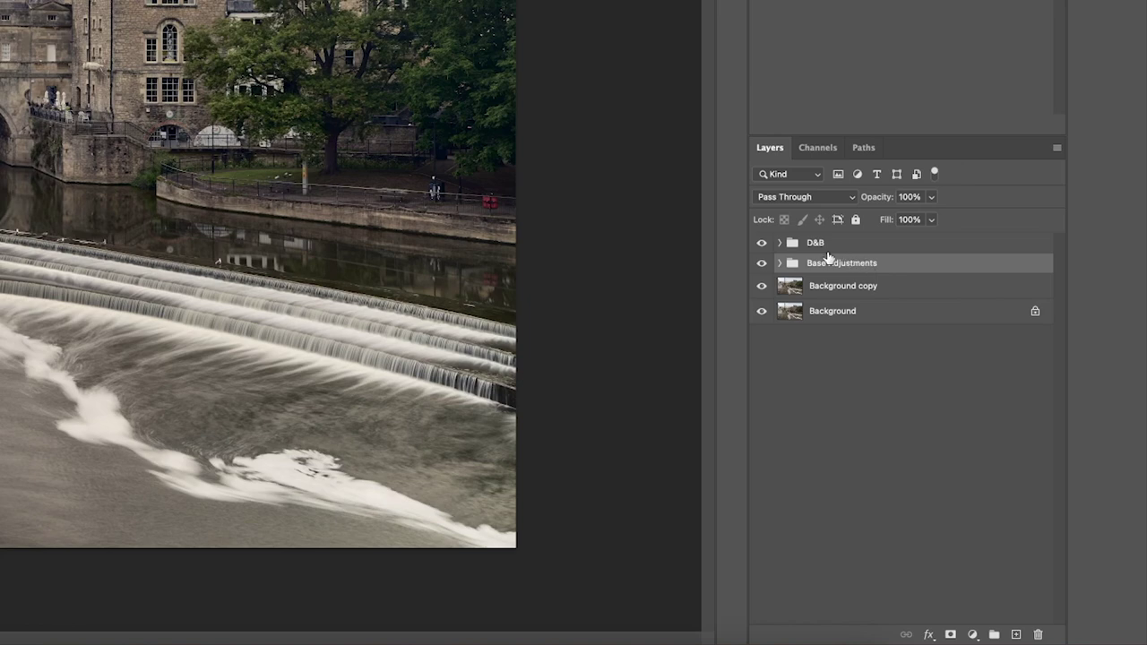
- Expand and collapse Base Adjustments, then expand D&B to show Shadows, Midtones DB and Highlights
click(779, 264)
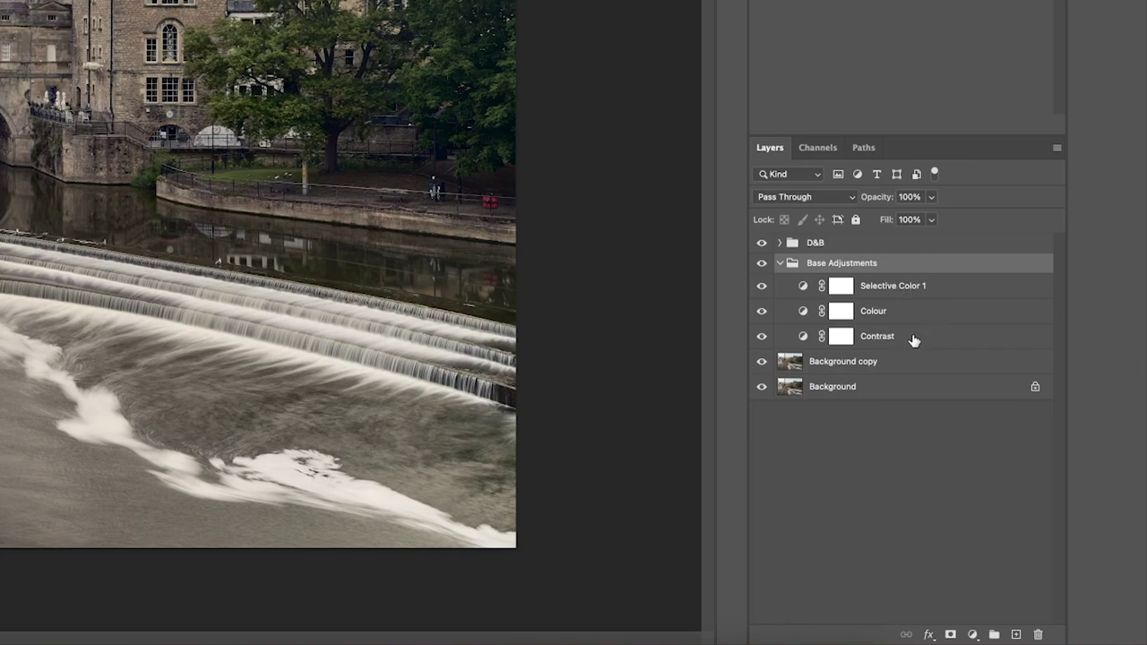
click(779, 264)
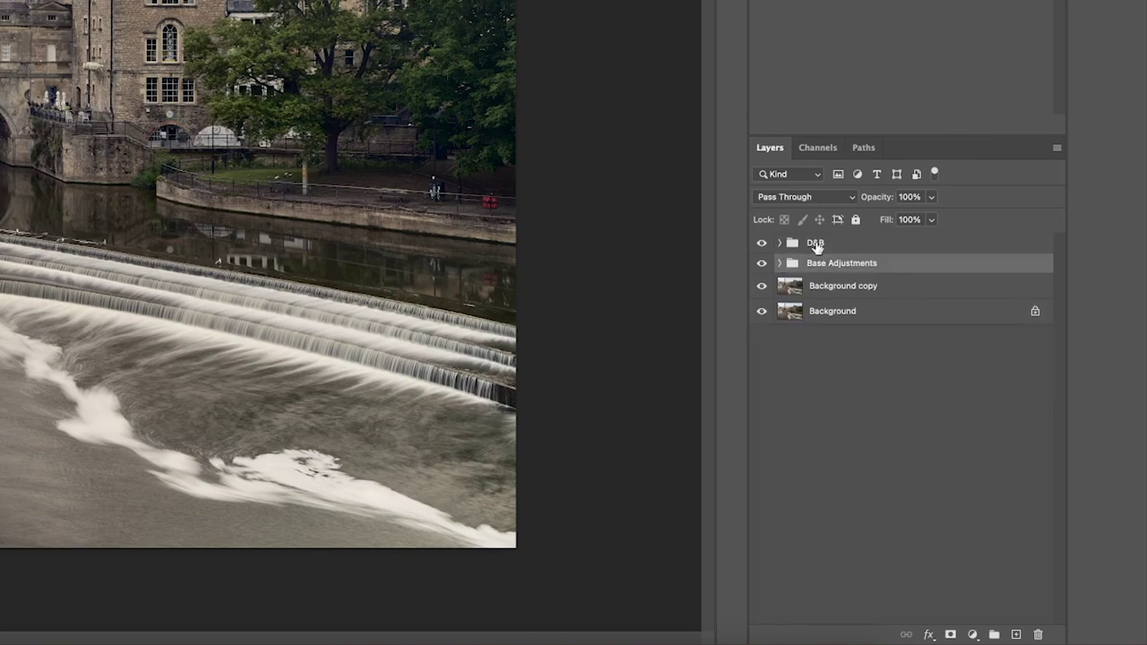
click(826, 247)
click(778, 244)
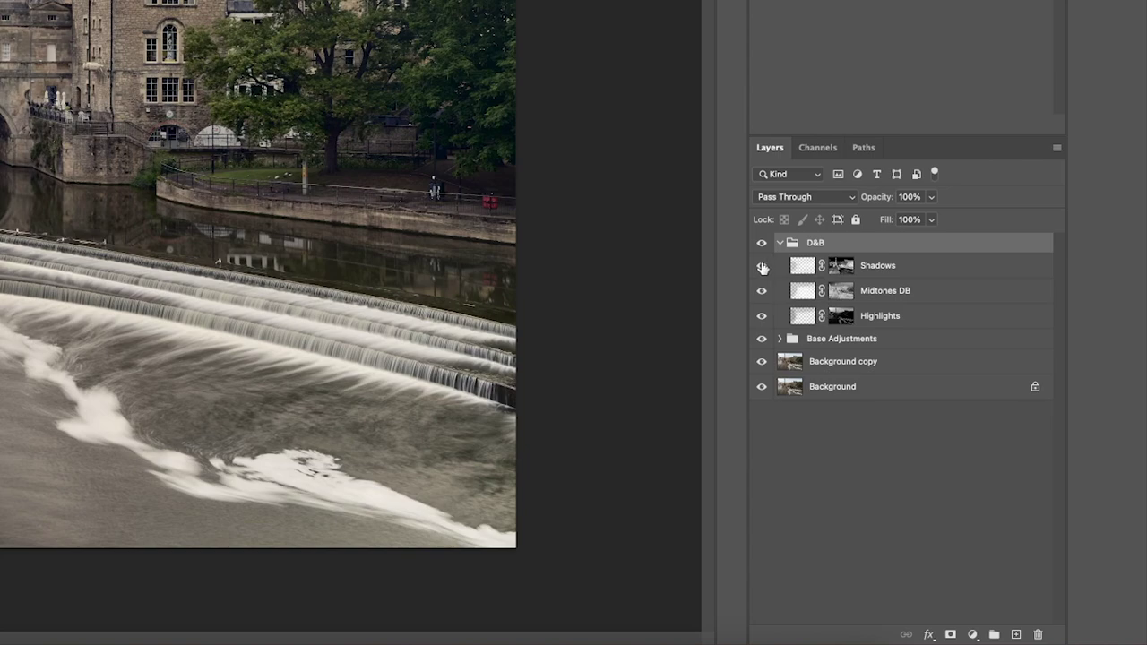
- Hide and show the D&B group twice to compare the dodge-and-burn, leaving it collapsed
click(776, 244)
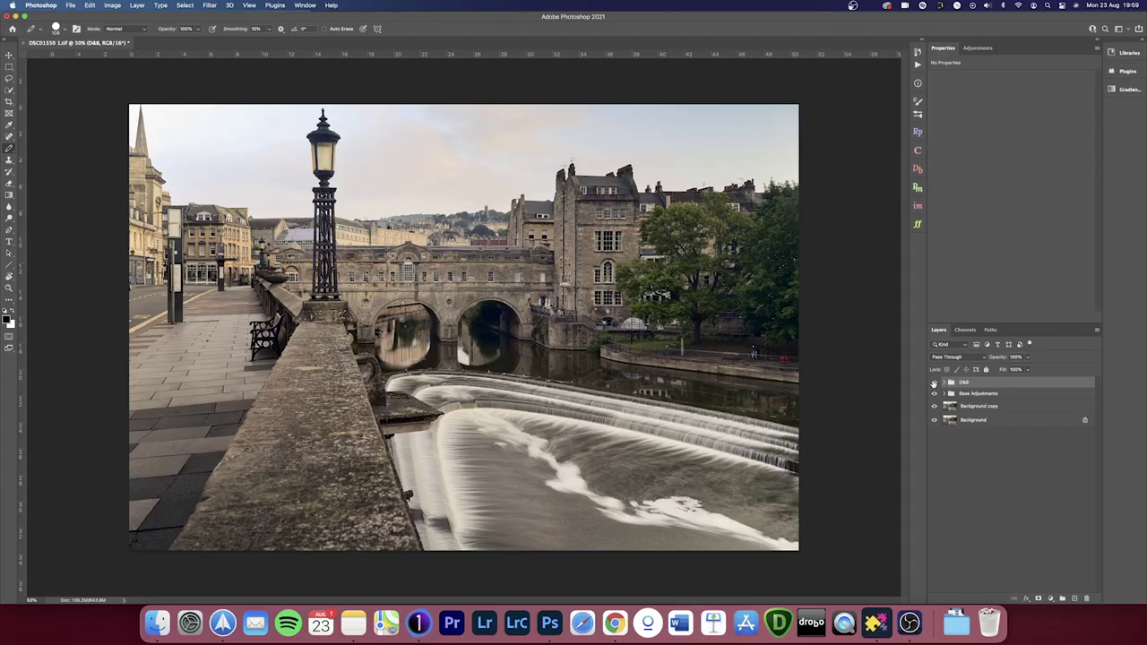
click(933, 383)
click(934, 383)
click(933, 383)
click(933, 382)
click(946, 382)
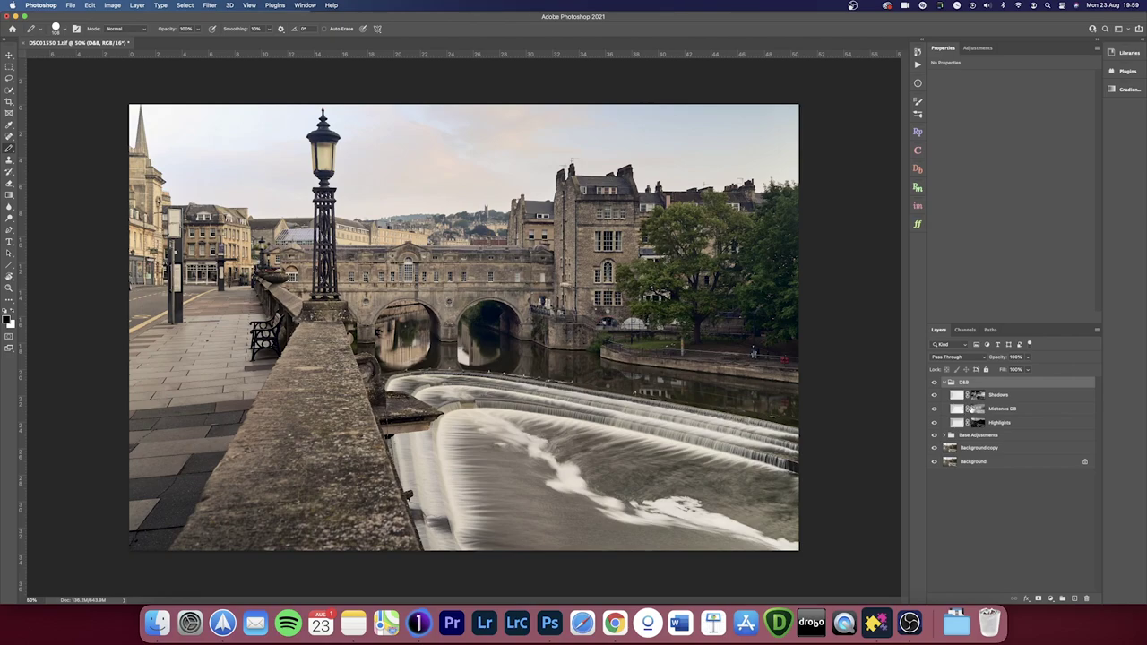
click(946, 382)
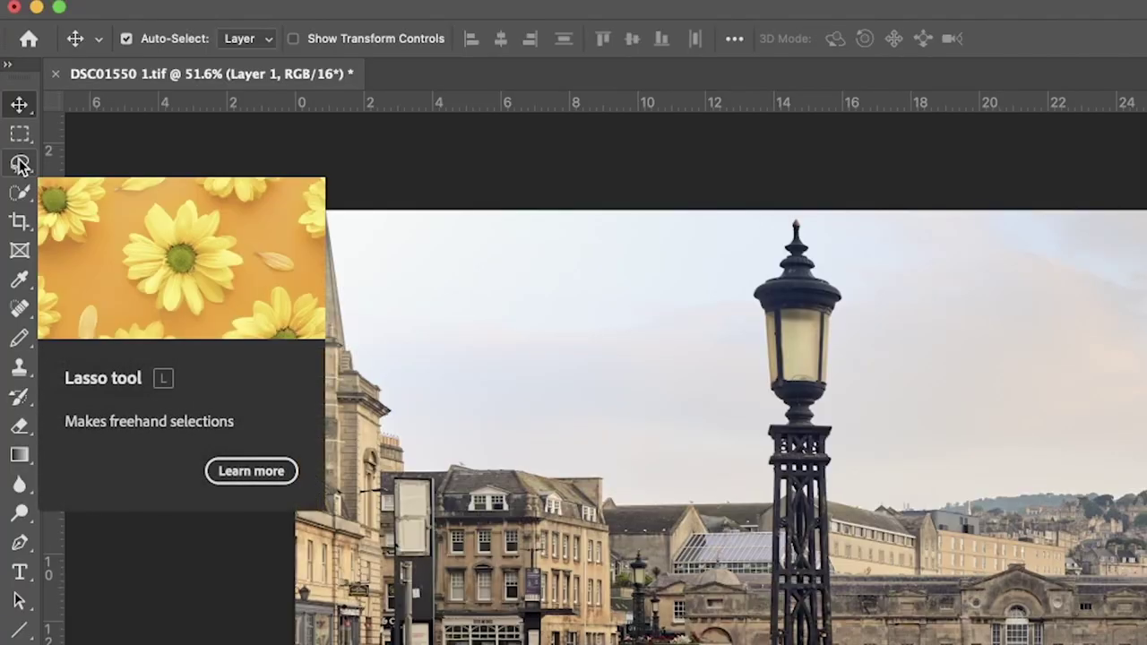
- Lasso a gull on the weir with 0 px feather and Content-Aware Fill it away
click(19, 164)
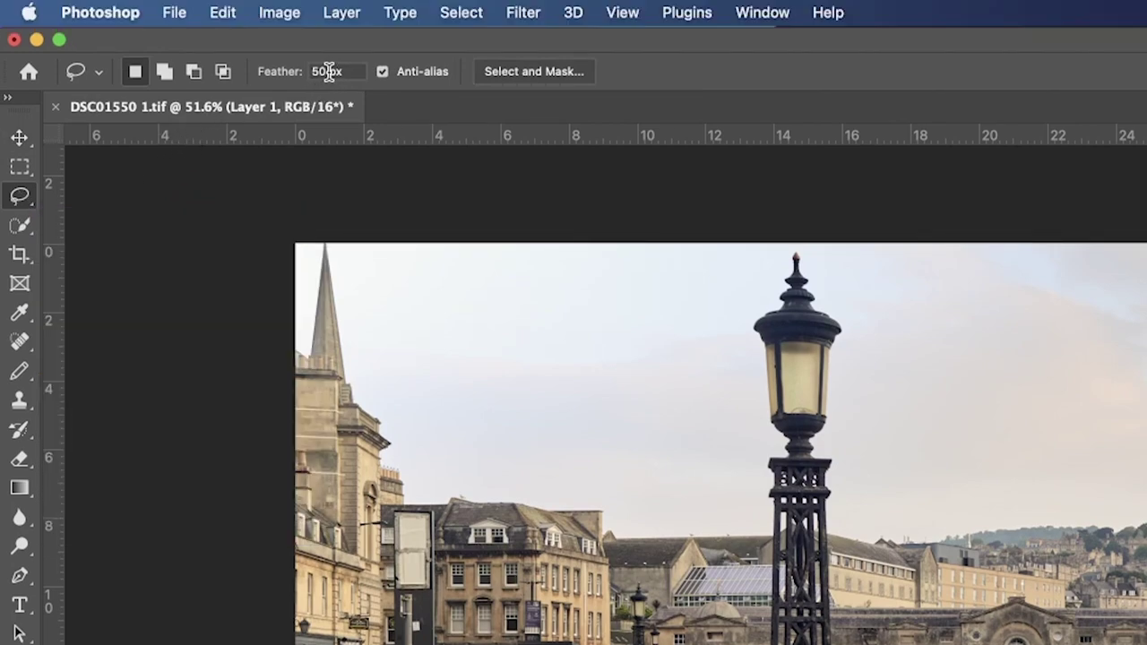
click(329, 72)
text(0)
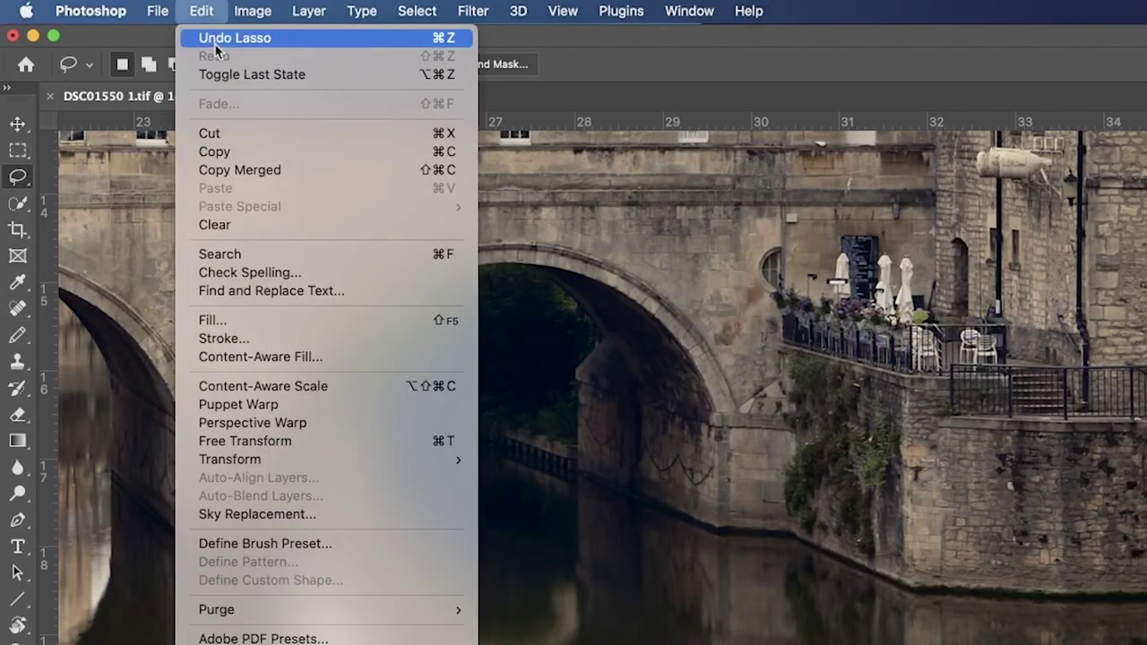
click(228, 321)
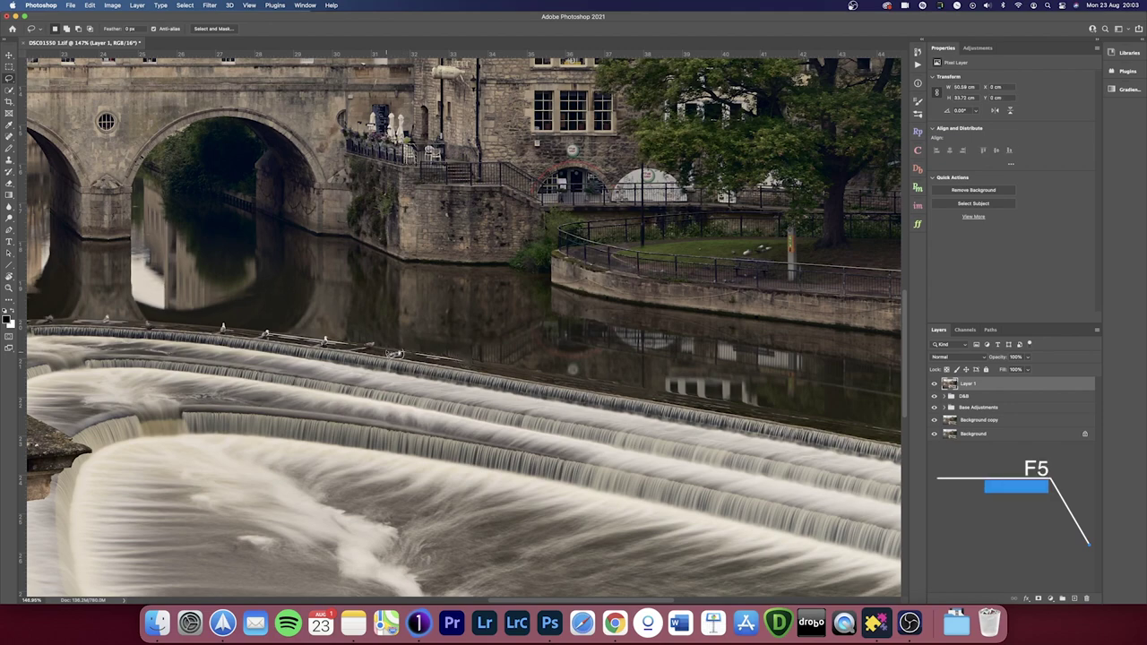
- Paint with the Clone Stamp across the riverside area
scroll(394, 354, left, 5)
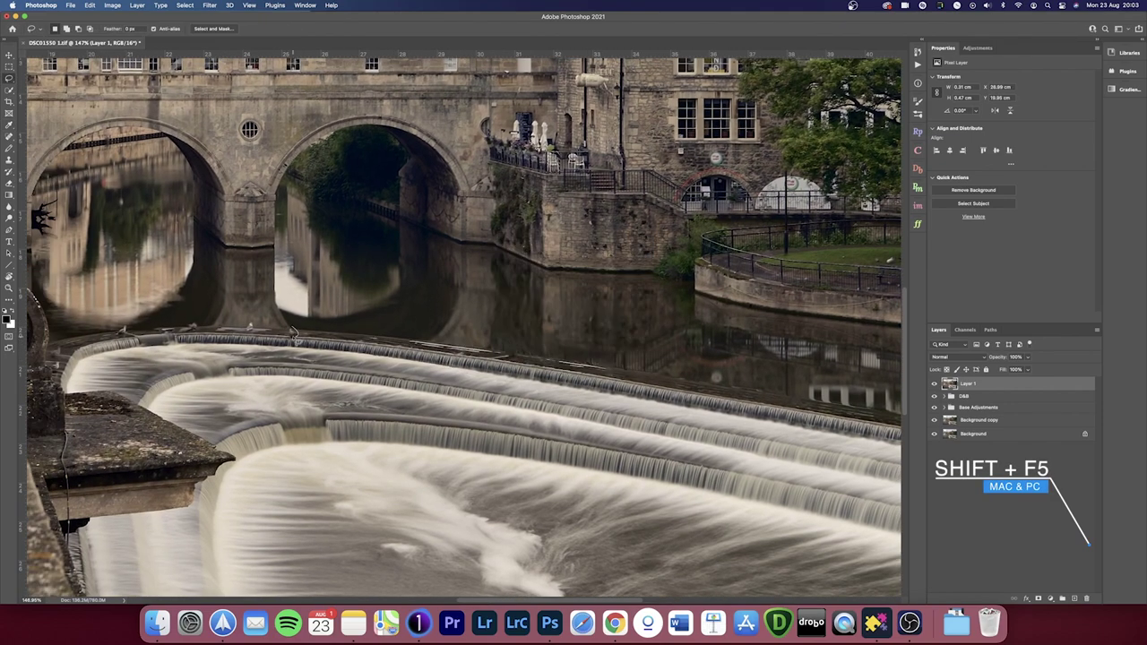
key(s)
mouse_move(121, 330)
mouse_down()
mouse_move(691, 295)
mouse_move(613, 316)
mouse_up()
- Lasso the post beside the riverside railing and fill it with surrounding grass and railing
key(l)
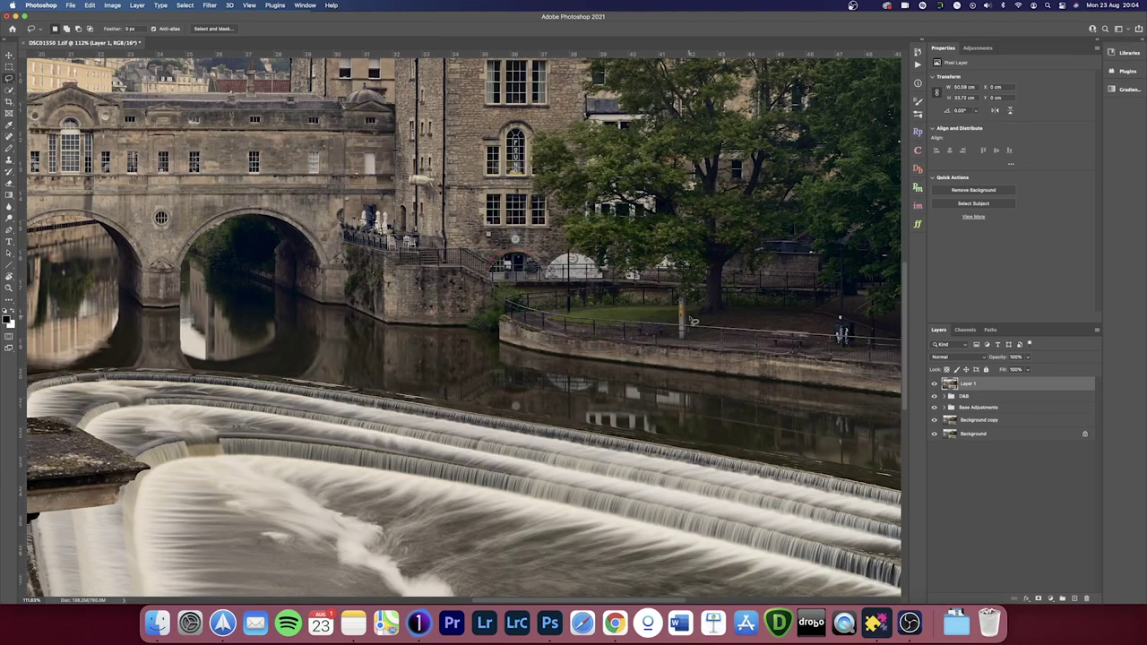
mouse_move(672, 264)
mouse_down()
mouse_move(686, 349)
mouse_move(667, 266)
mouse_up()
key(BackSpace)
drag(744, 294, 780, 285)
- Deselect, zoom in, and clone the riverside fence over the red bin
key(super+d)
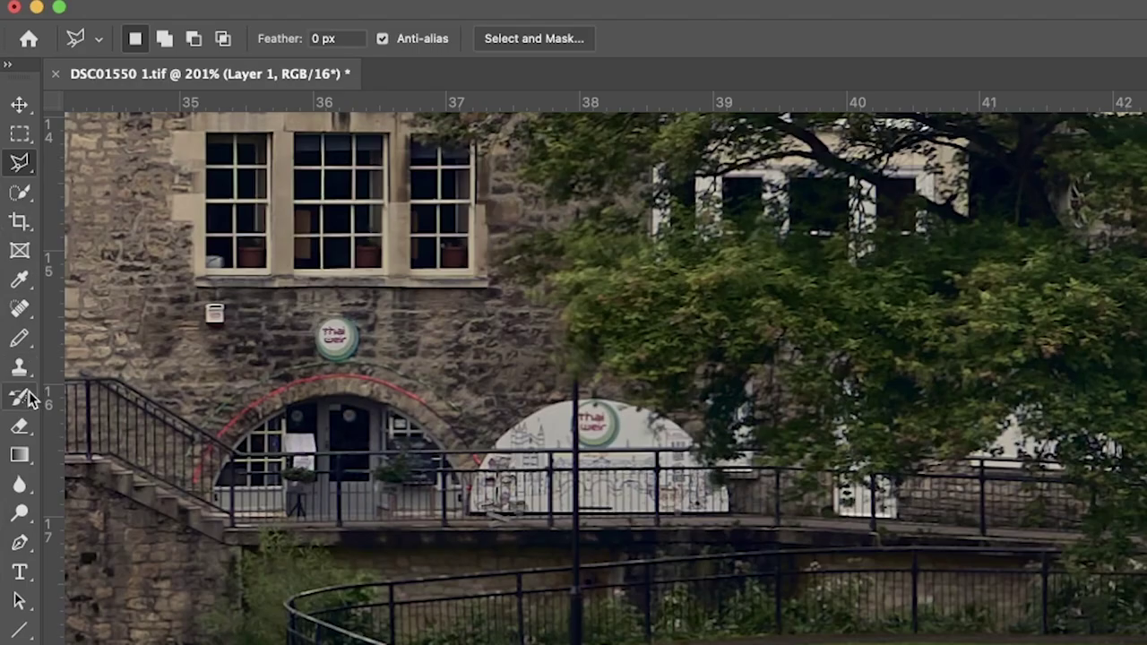
key(s)
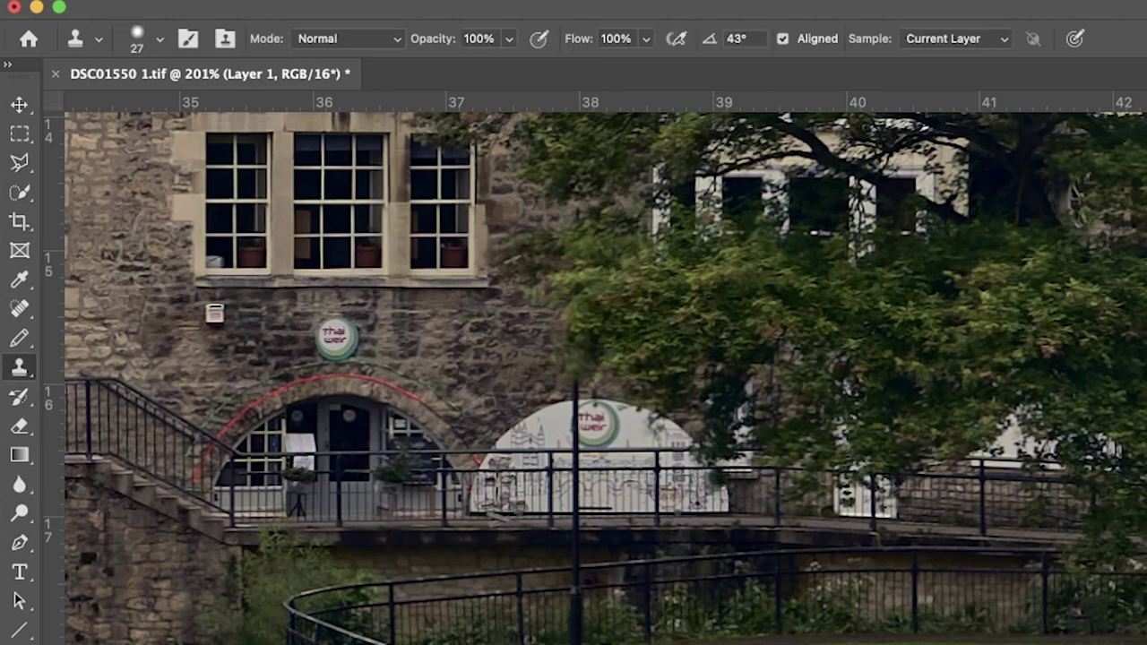
key(z)
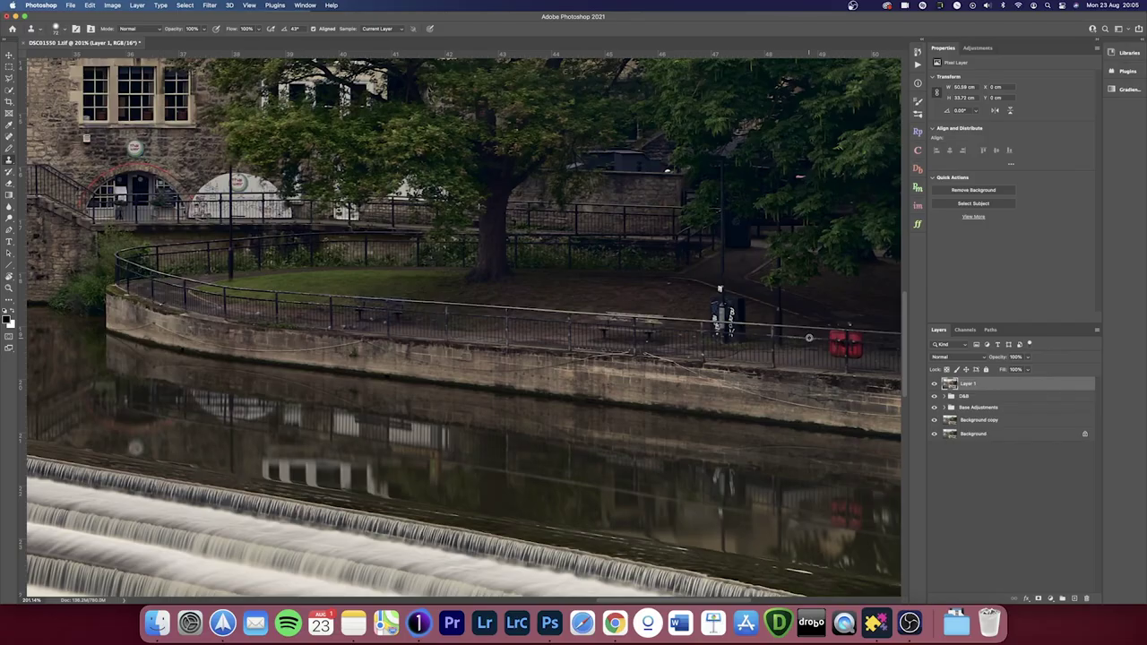
alt+click(808, 337)
drag(835, 339, 850, 339)
- Clone out the bin's red reflection in the river, then fit the photo on screen
scroll(847, 354, down, 5)
scroll(745, 404, up, 5)
mouse_move(809, 410)
mouse_down()
mouse_move(866, 441)
mouse_move(821, 431)
mouse_up()
key(super+0)
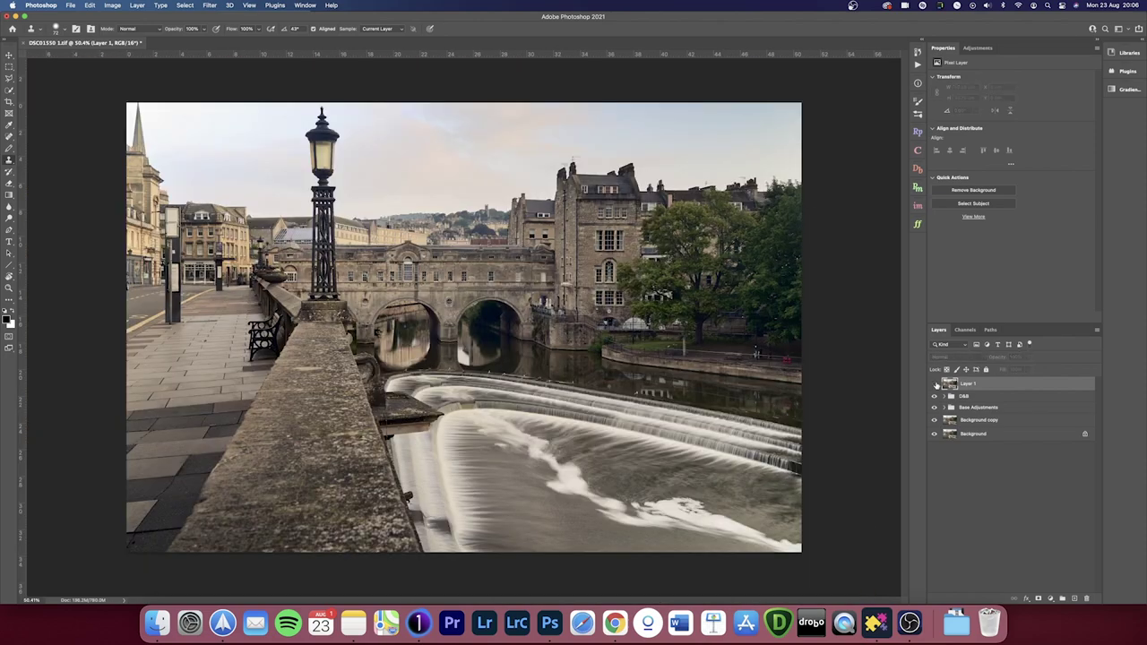
- Add a Hue/Saturation adjustment layer and reduce the Reds saturation to -10
key(ctrl+u)
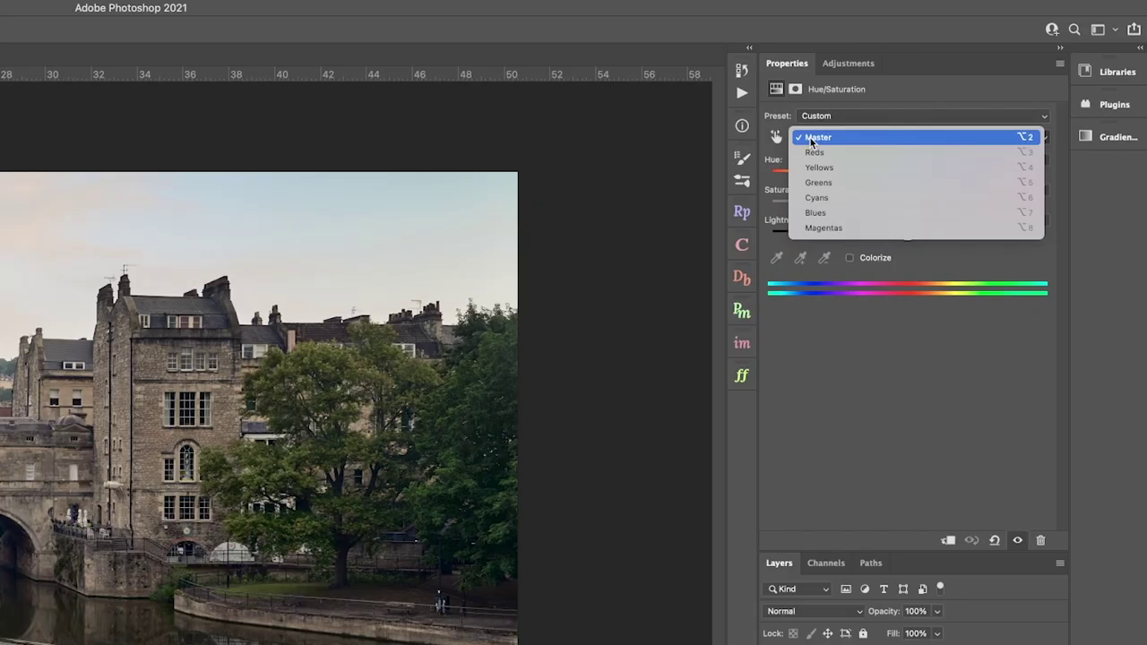
click(820, 151)
drag(906, 208, 930, 183)
- Shift the Cyans hue to -18 and the Greens hue to +15
click(833, 137)
click(832, 196)
click(827, 139)
click(833, 123)
click(847, 137)
click(845, 120)
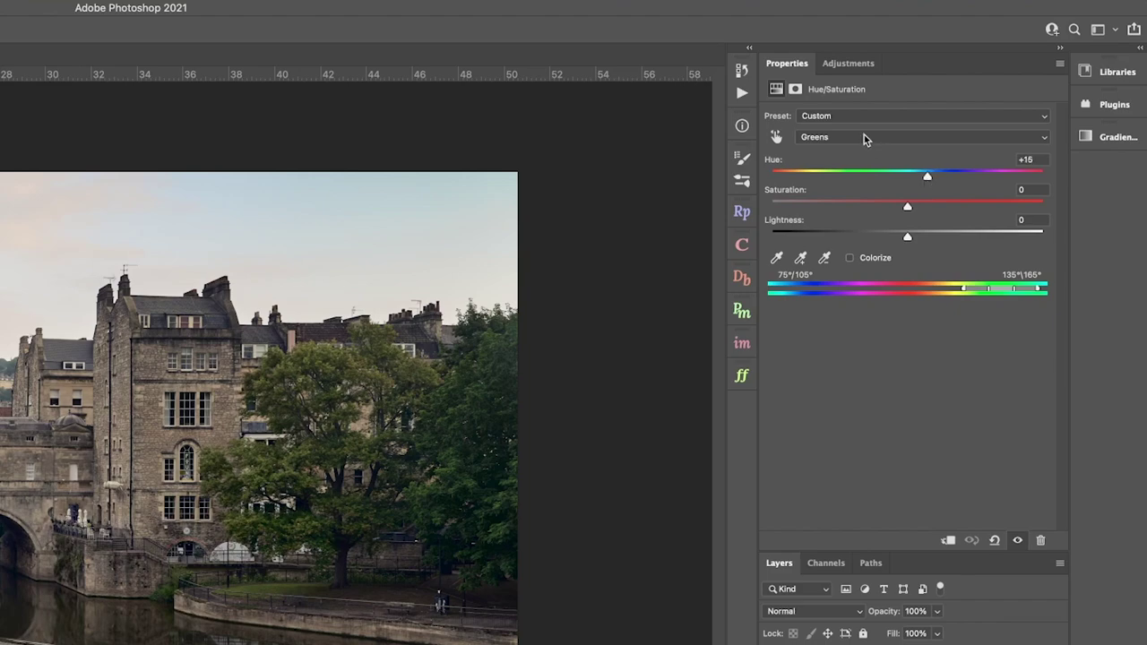